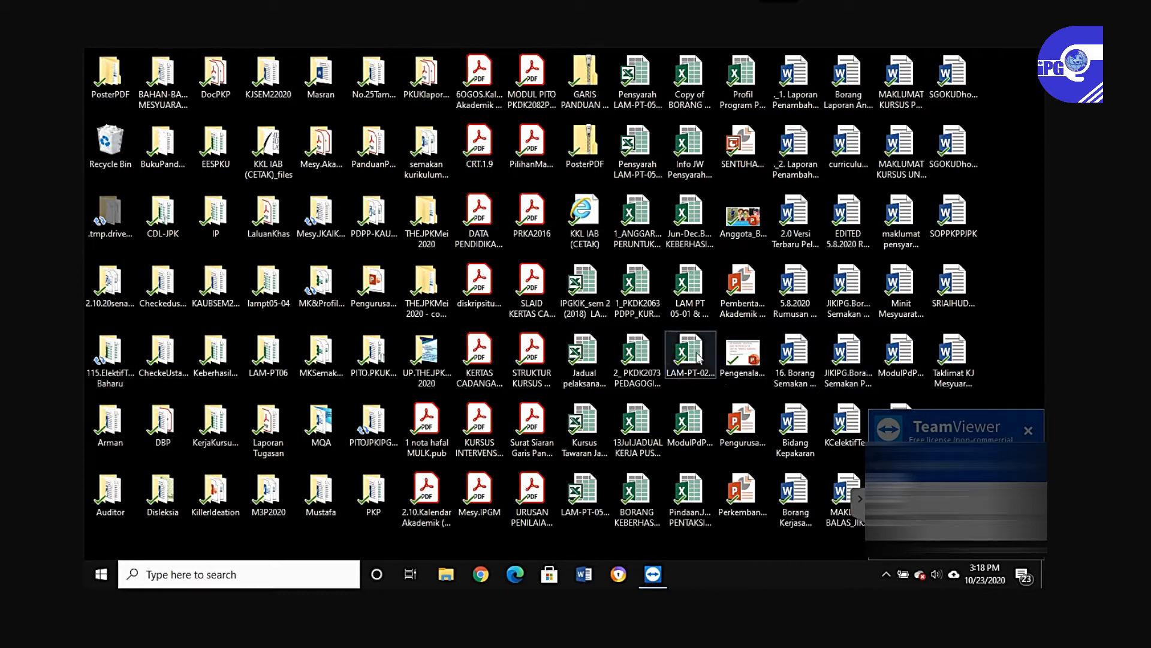
- Open File Explorer in a maximized window and show the contents of This PC
left_click(445, 574)
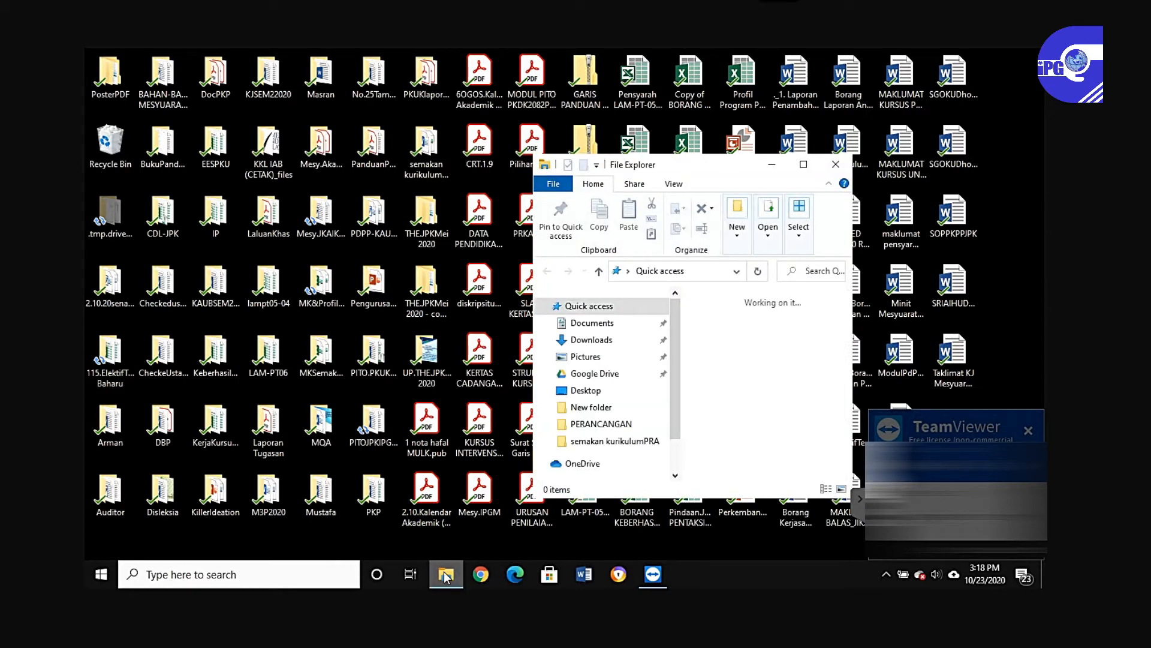
left_click(807, 168)
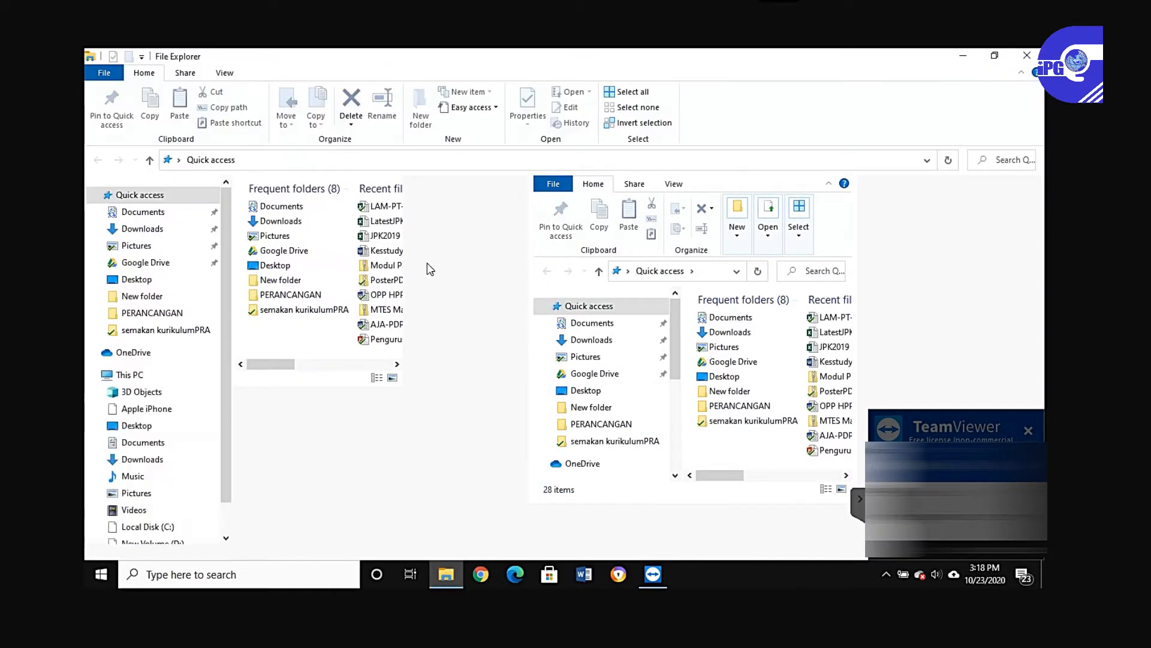
left_click(129, 380)
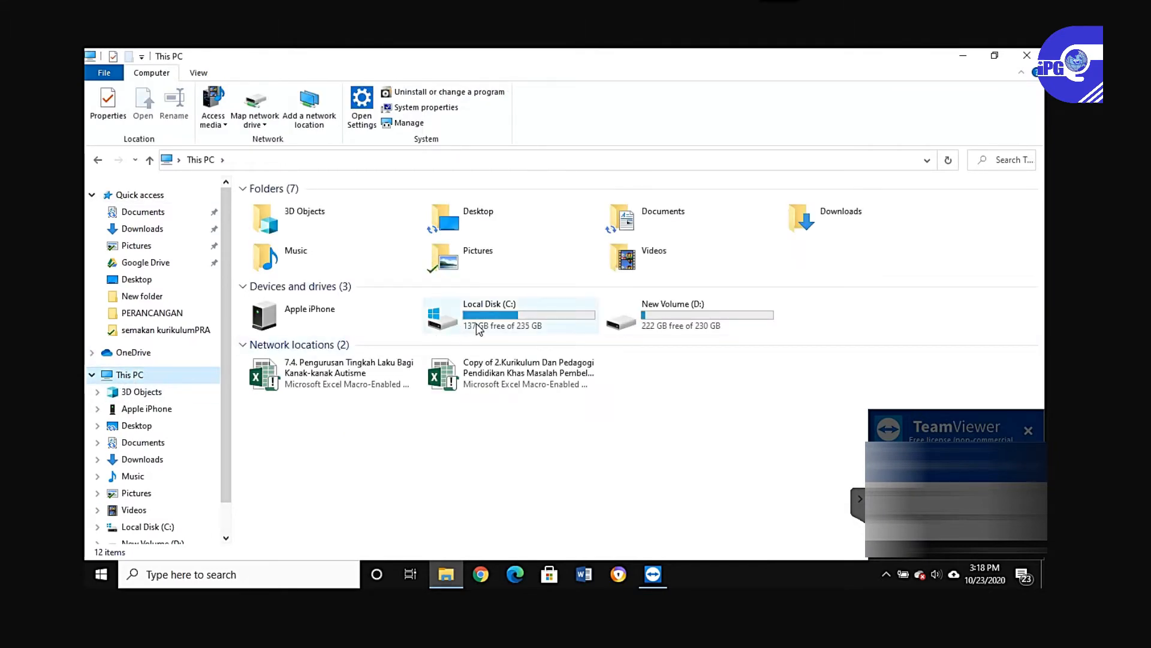
- Select Local Disk (C:) among the drives and open its properties
right_click(553, 310)
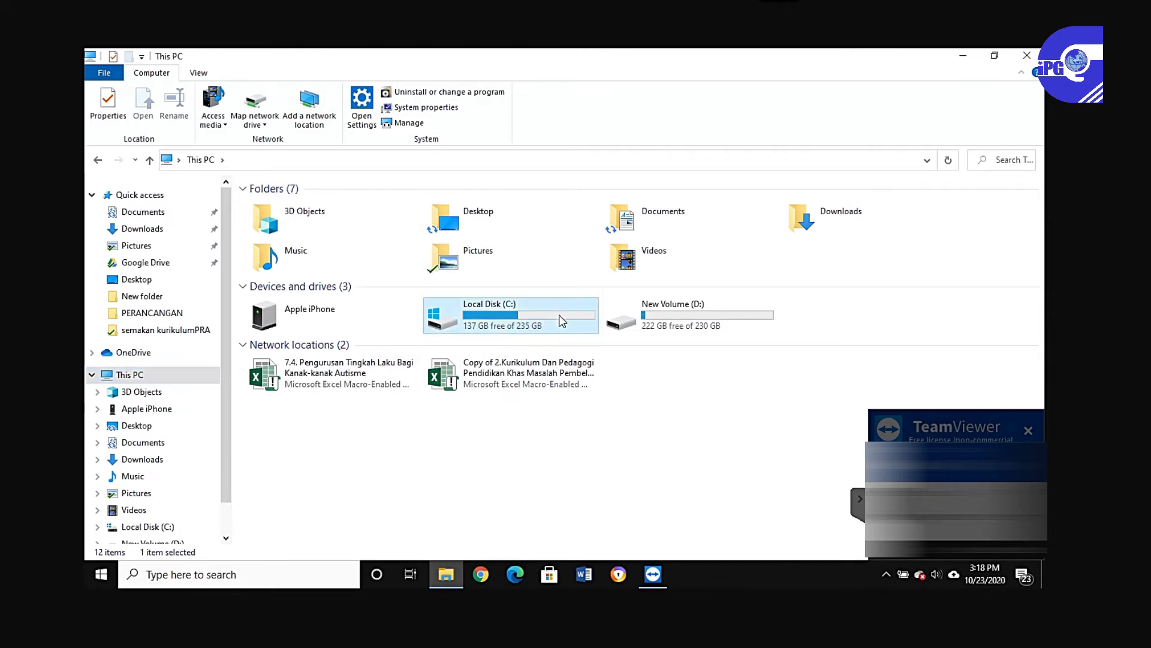
left_click(889, 324)
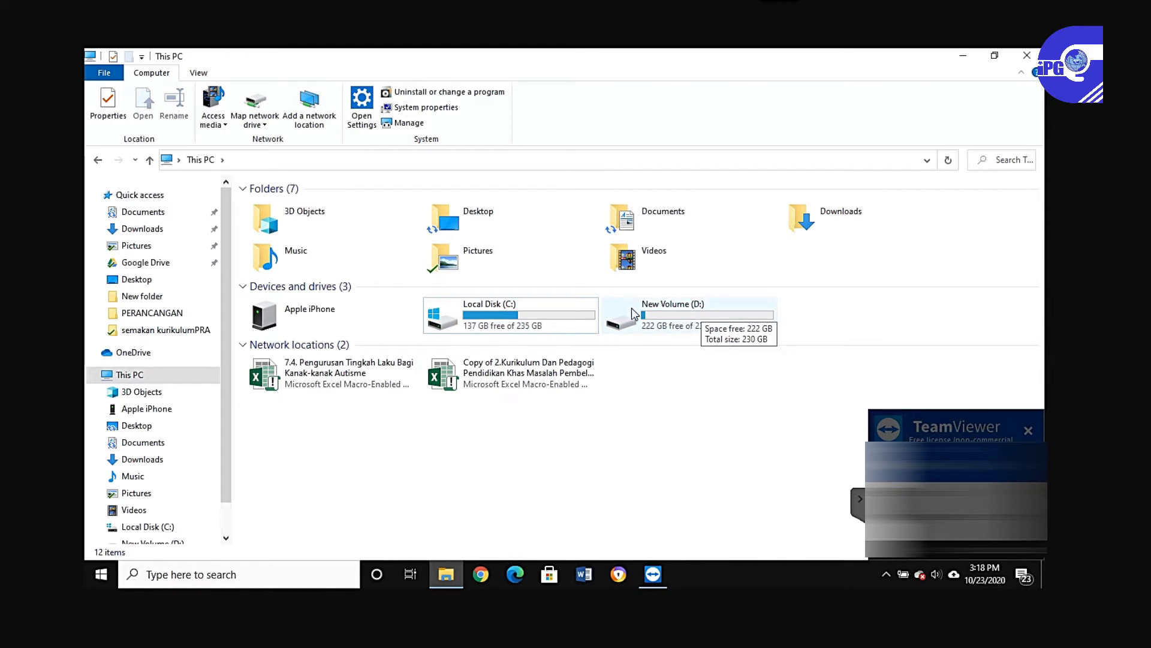
left_click(509, 318)
right_click(509, 316)
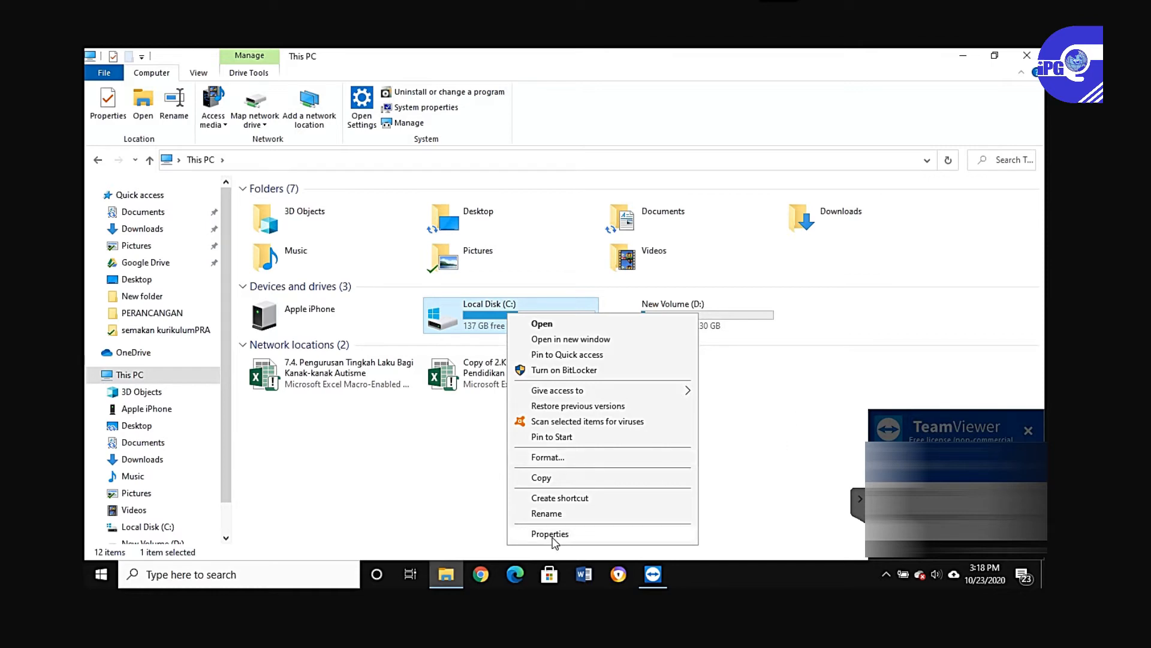
right_click(484, 319)
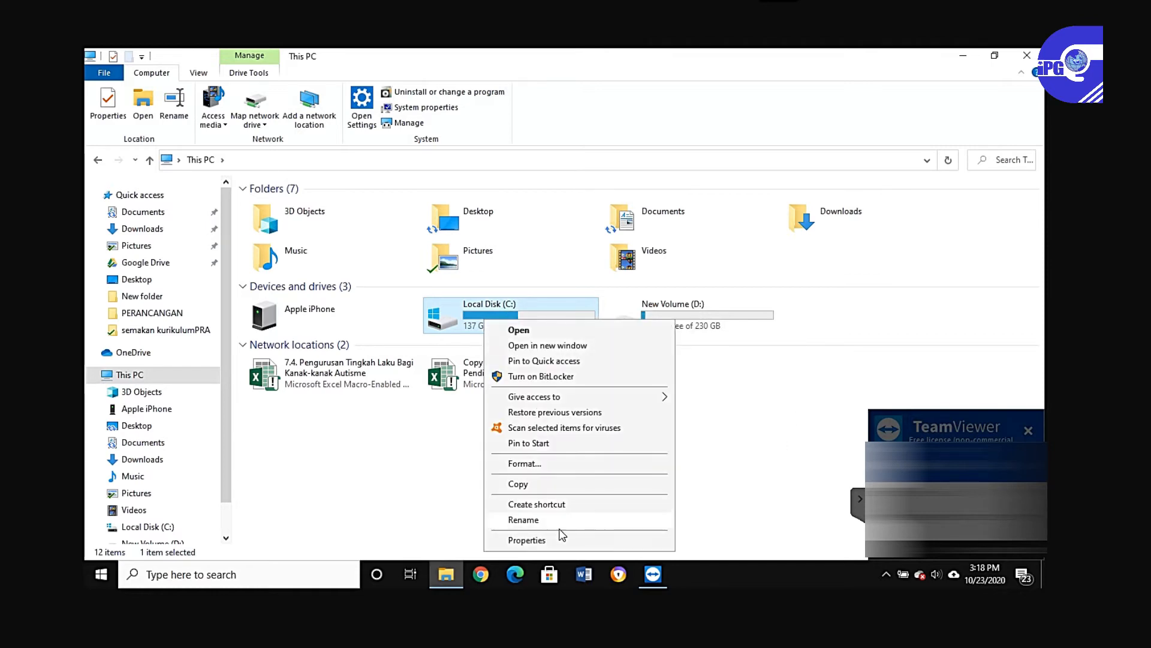
left_click(527, 539)
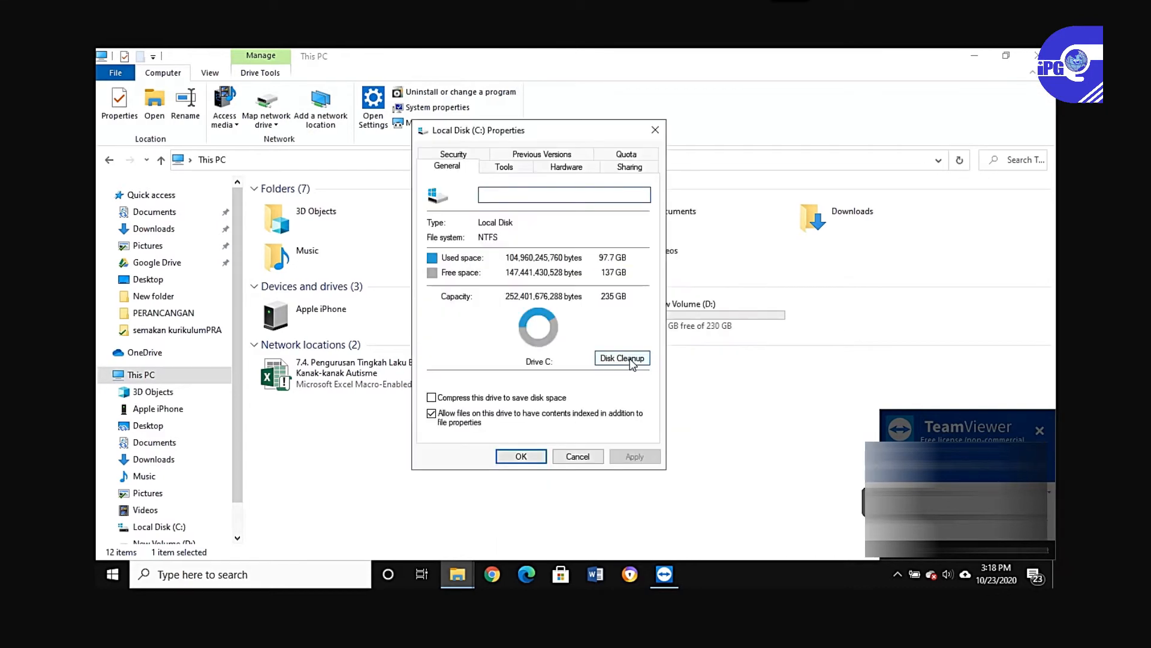
- Start Disk Cleanup for drive C: and mark Downloads, Recycle Bin and Temporary files for deletion
left_click(631, 359)
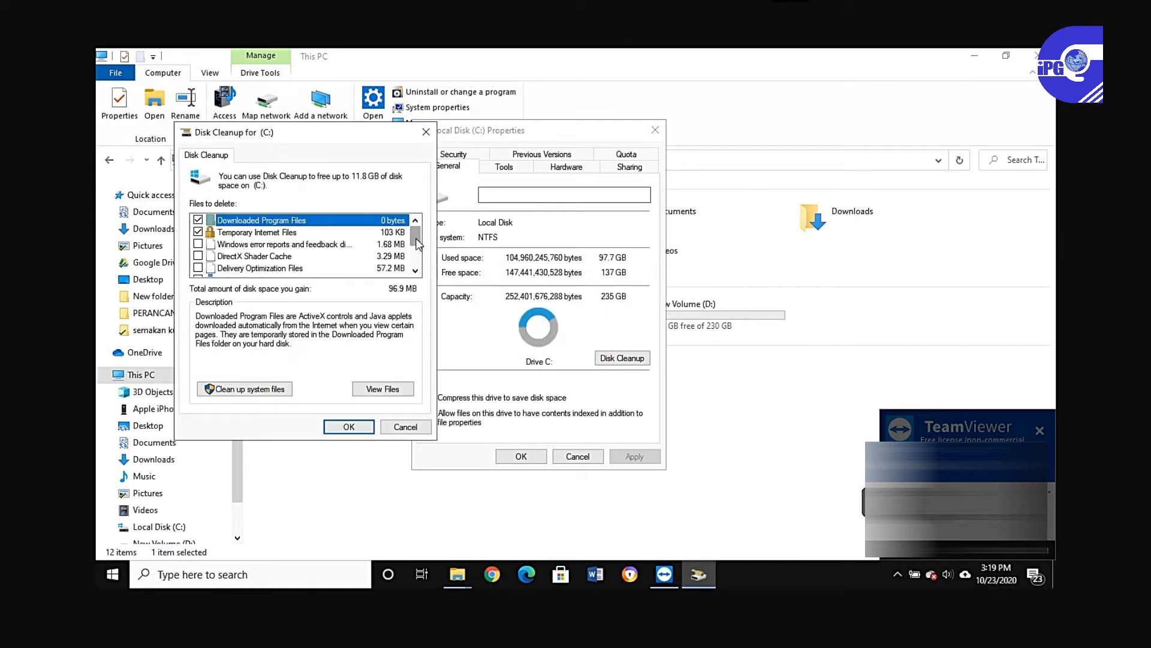
mouse_move(415, 239)
left_mouse_down()
mouse_move(415, 260)
mouse_move(423, 235)
mouse_move(427, 255)
left_mouse_up()
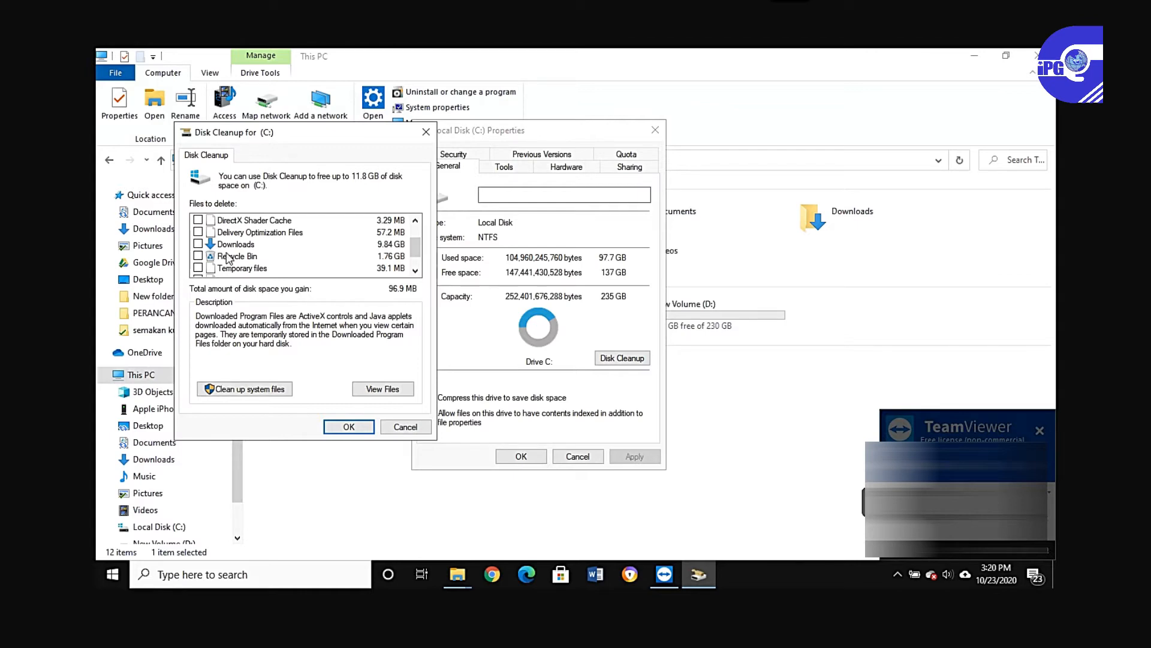
left_click(198, 244)
left_click(198, 256)
left_click(197, 269)
left_click_drag(413, 255, 417, 232)
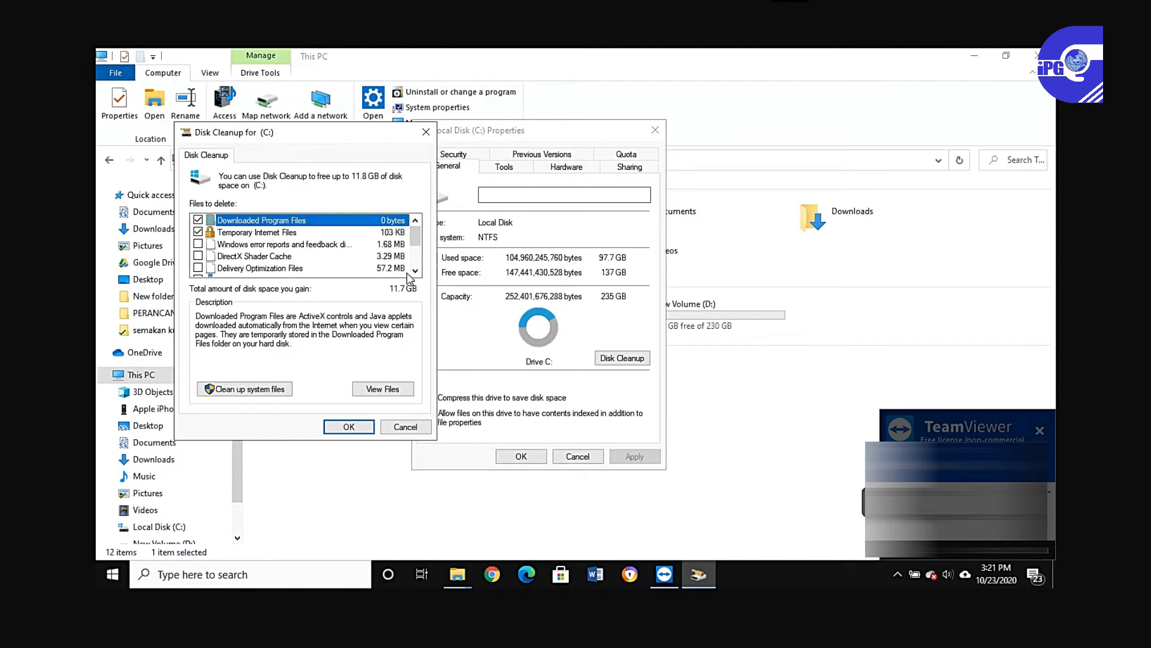
- Extend the drive C: cleanup to system files and mark Windows Update Cleanup for deletion
left_click(349, 428)
left_click(268, 390)
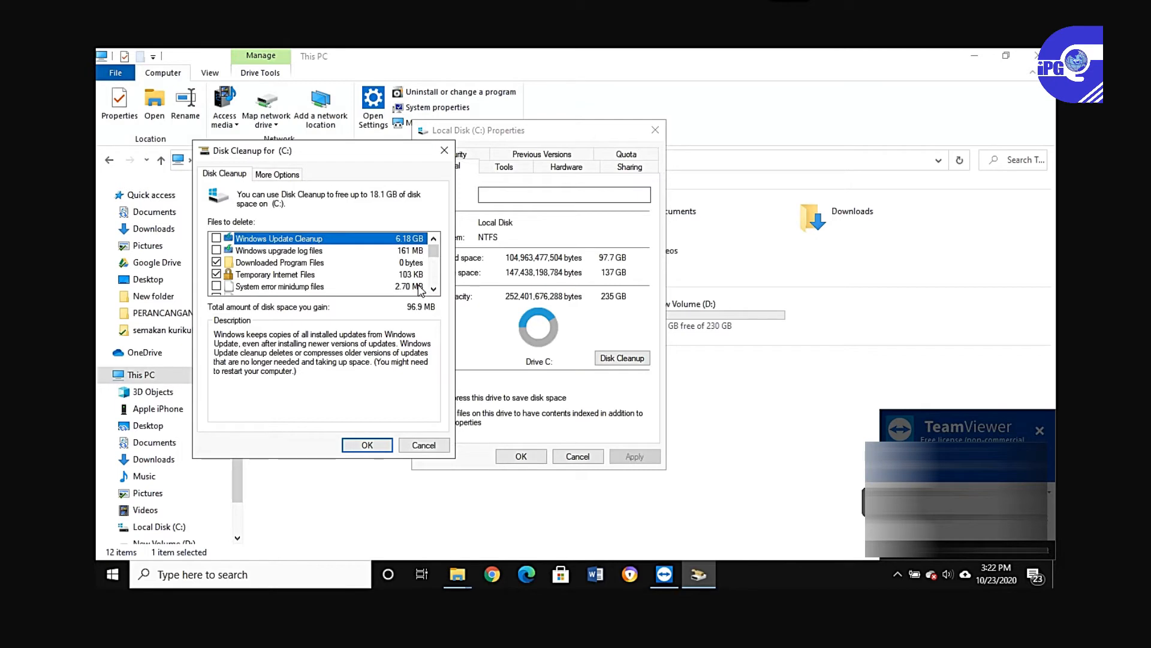
left_click(217, 238)
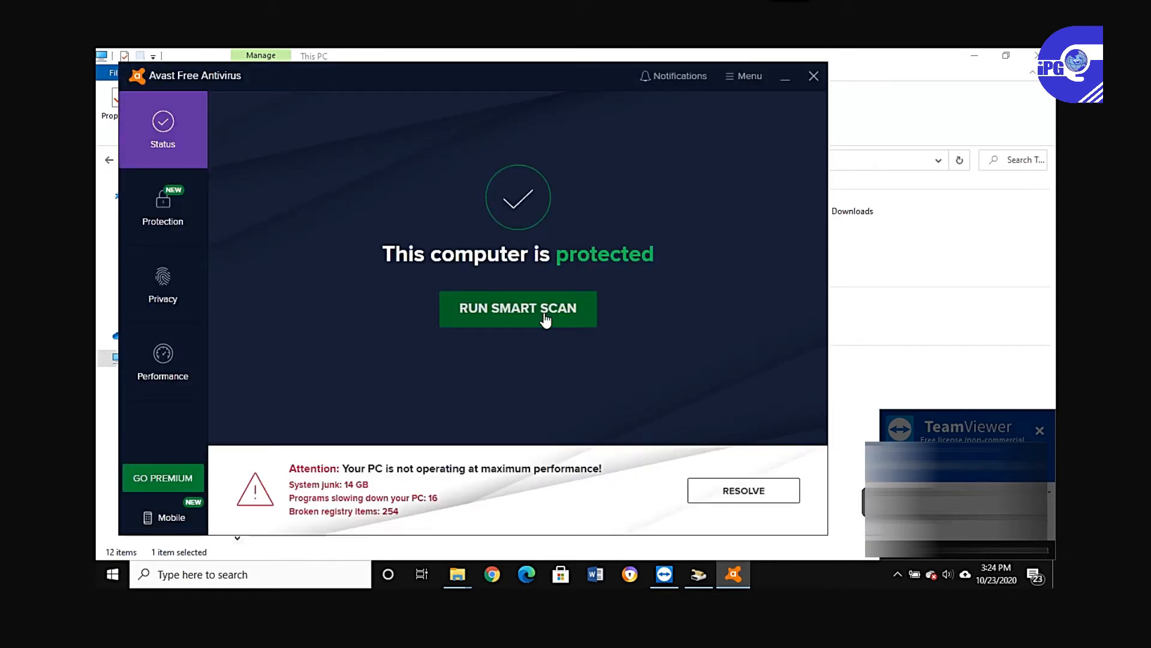
- In Avast Free Antivirus, request a fix for the performance issues and continue the smart scan past the browser threats stage
left_click(734, 492)
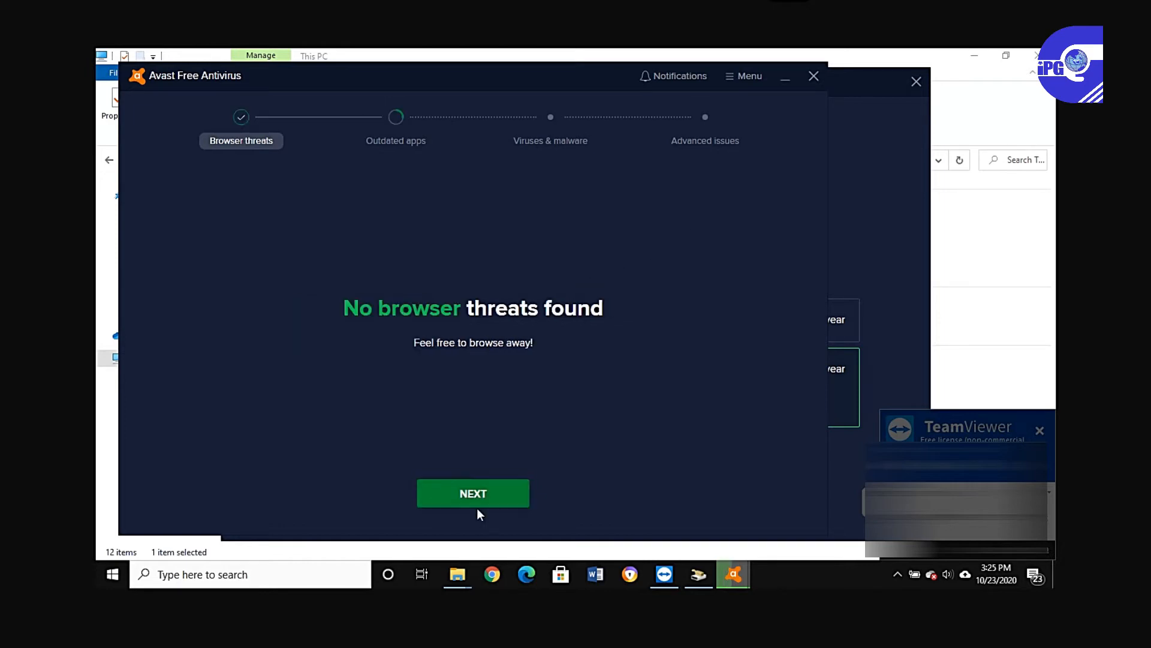
left_click(478, 498)
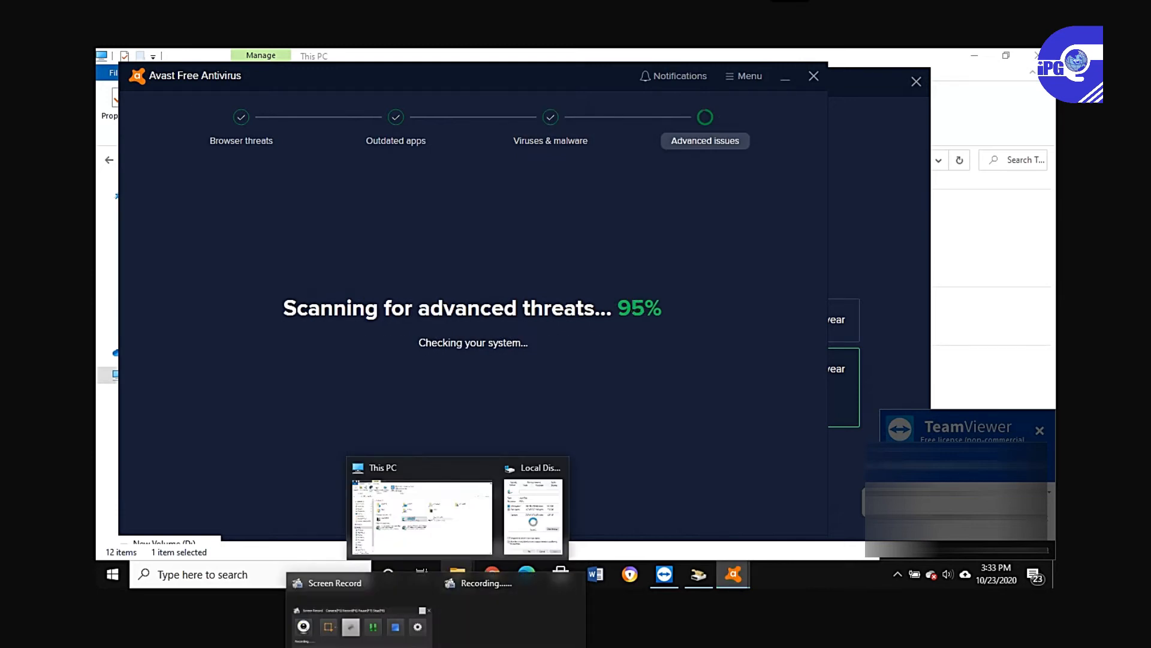
- Return to the Local Disk (C:) properties, move the dialog aside and start error checking on the drive
left_click(527, 495)
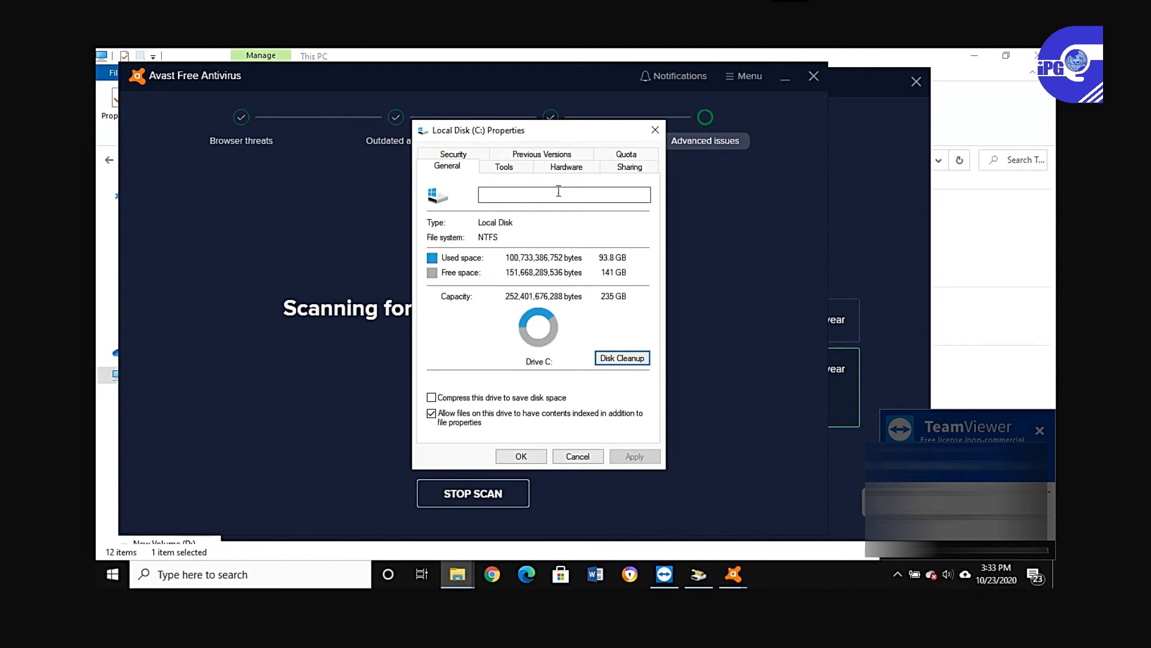
left_click(503, 168)
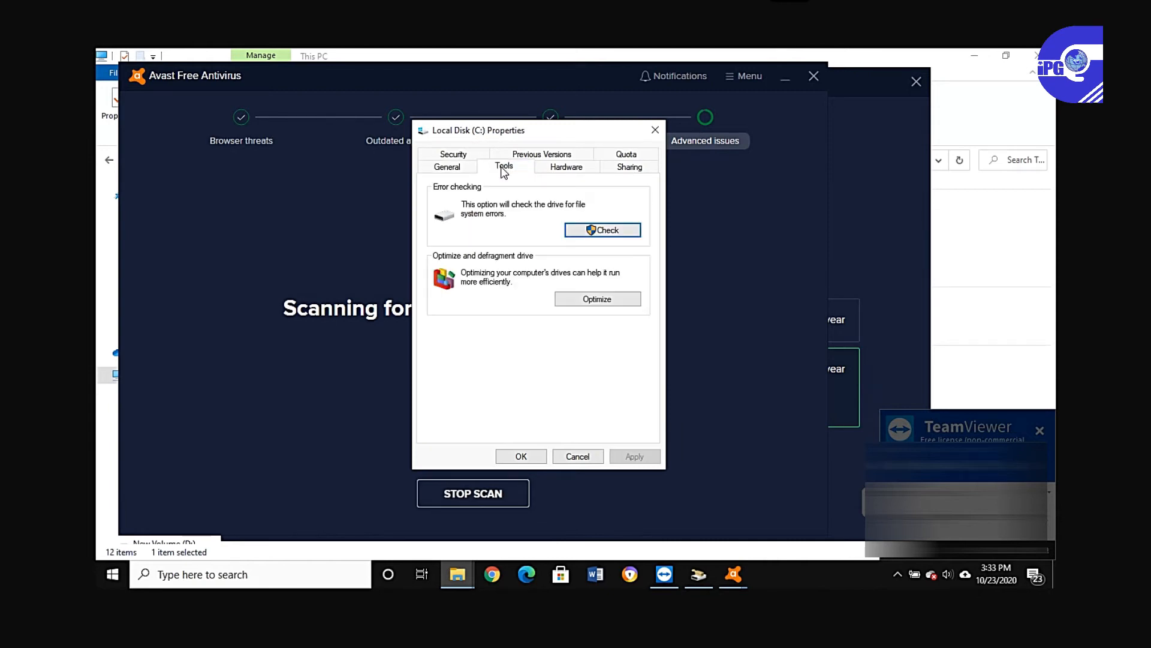
left_click_drag(547, 132, 730, 145)
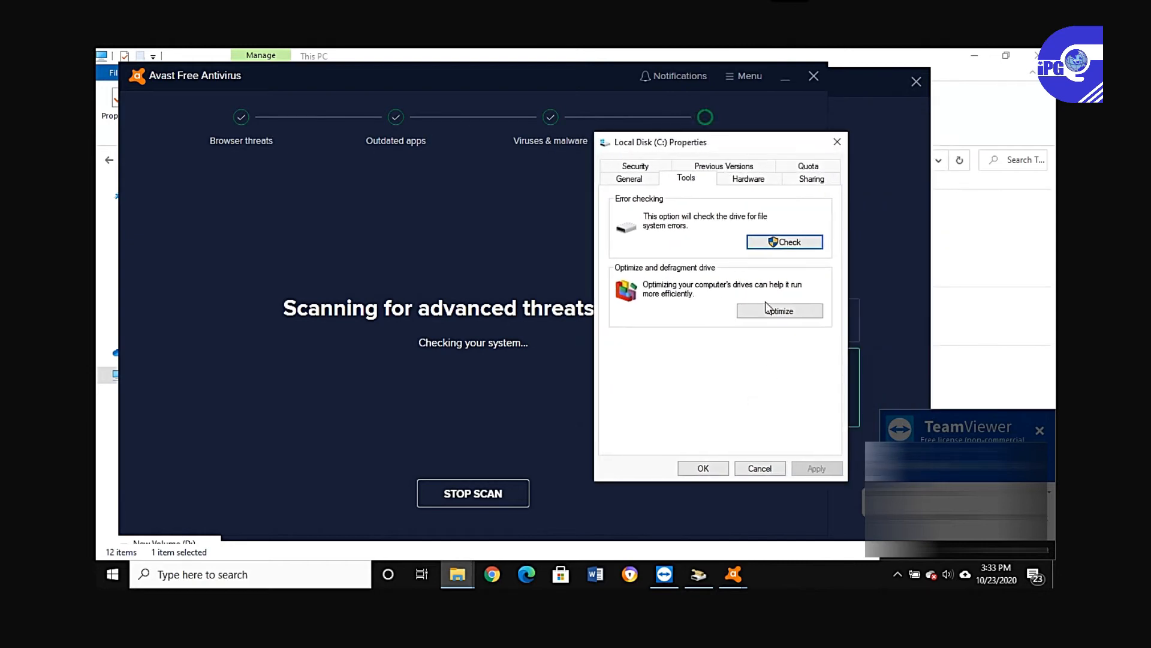
left_click(778, 243)
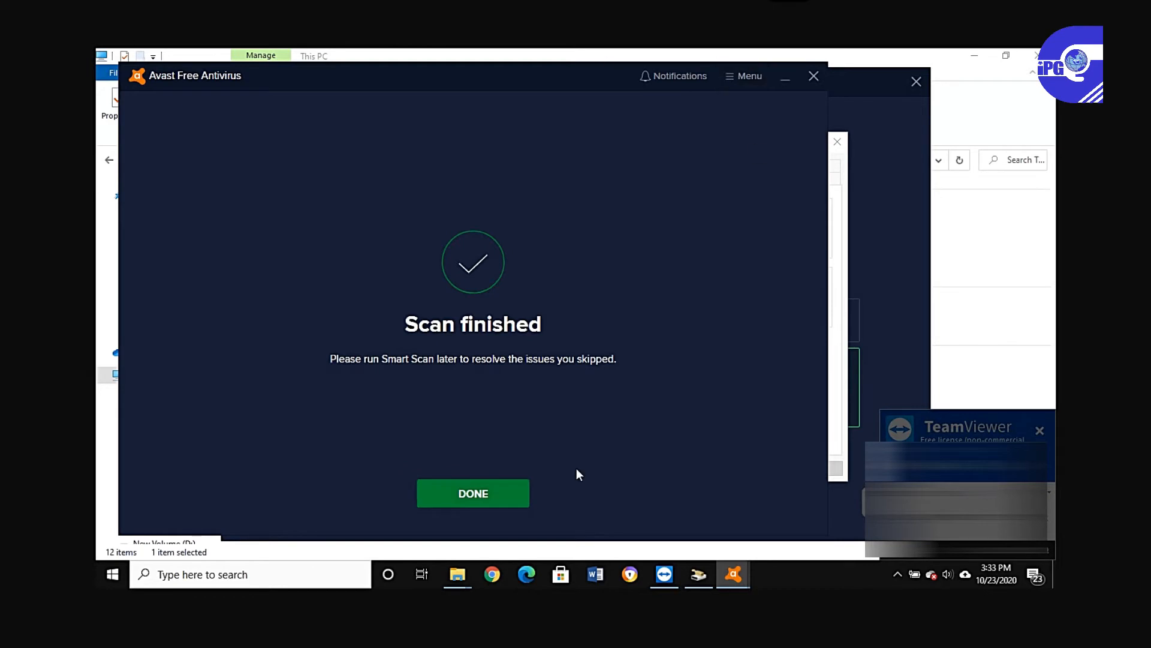
- Finish the Avast smart scan and close both Avast windows, and dismiss the drive's error-checking result
left_click(492, 499)
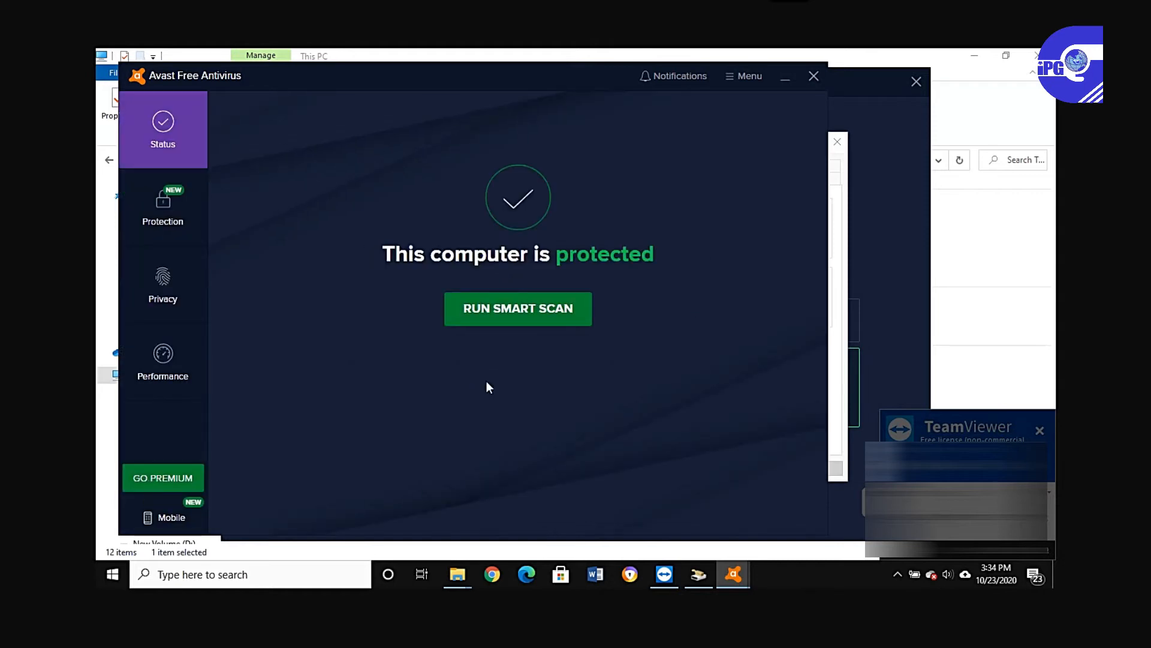
left_click(811, 74)
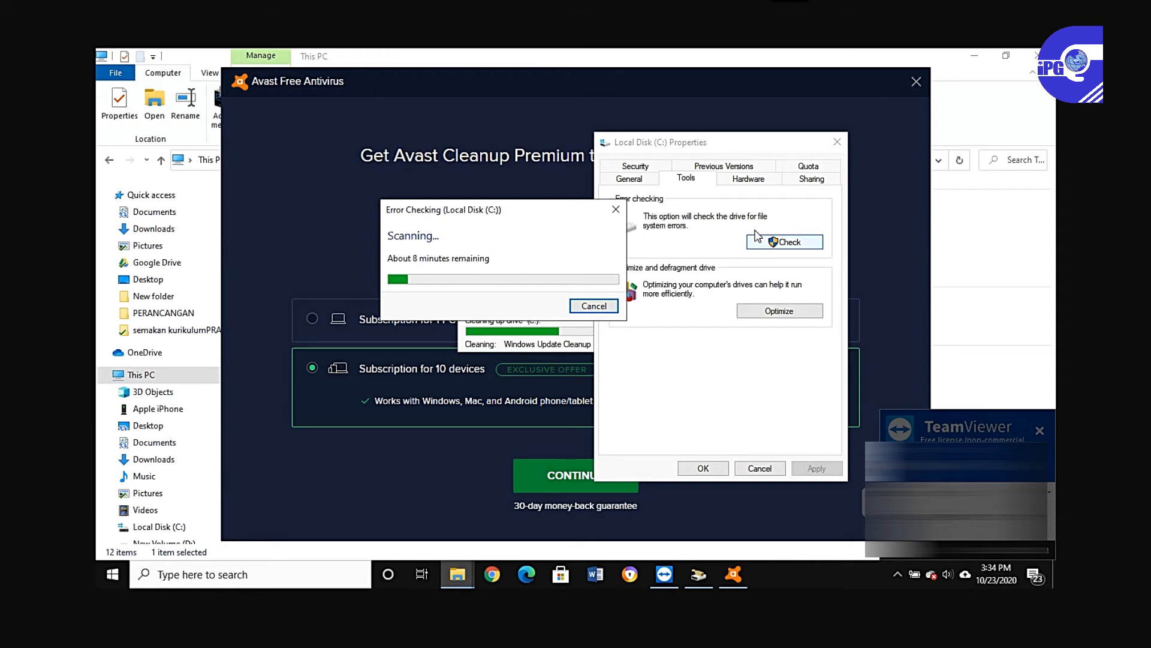
left_click(917, 83)
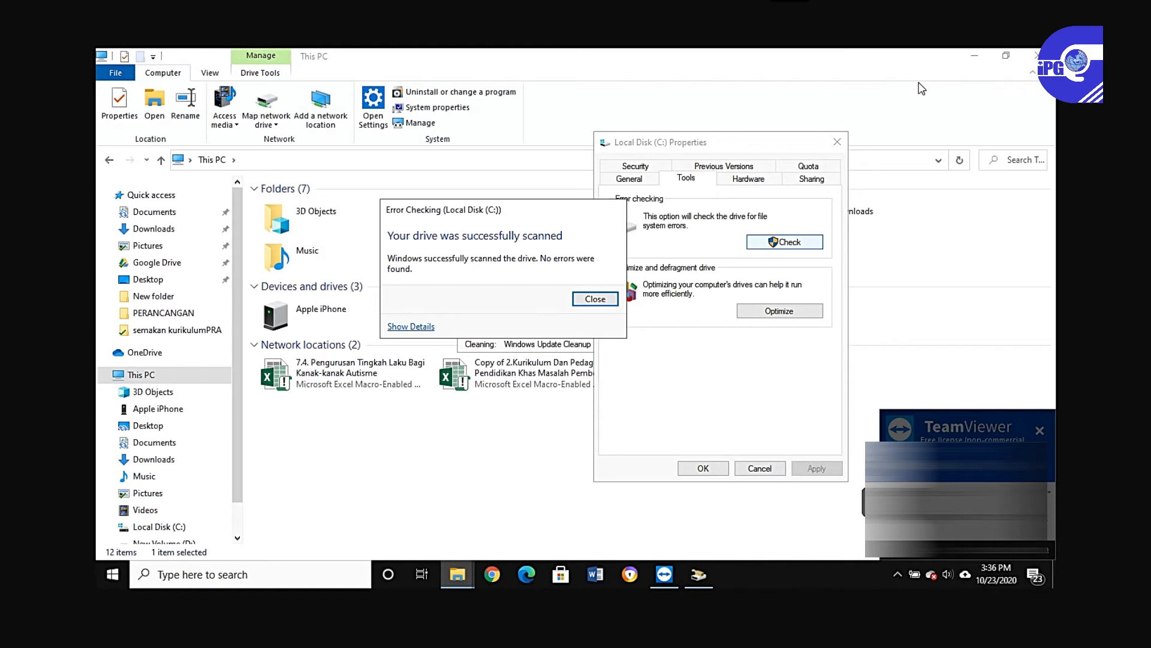
left_click(593, 304)
left_click(596, 299)
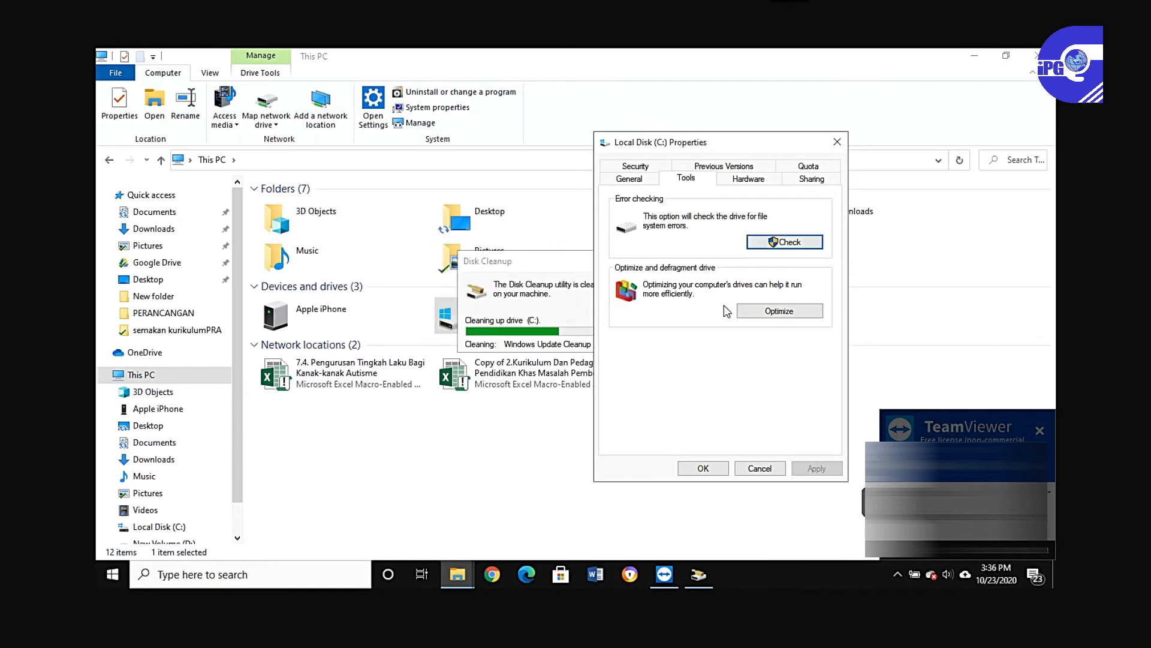
- Analyze drive C: in Optimize Drives, and close that window and the drive's properties
left_click(785, 312)
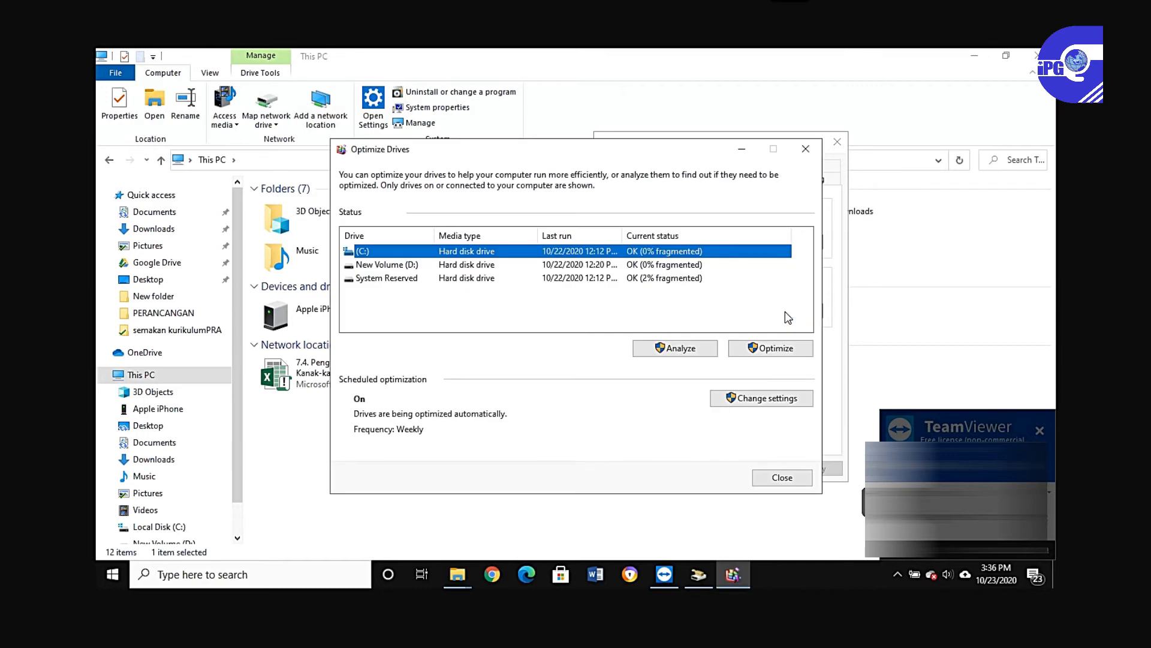
left_click(701, 350)
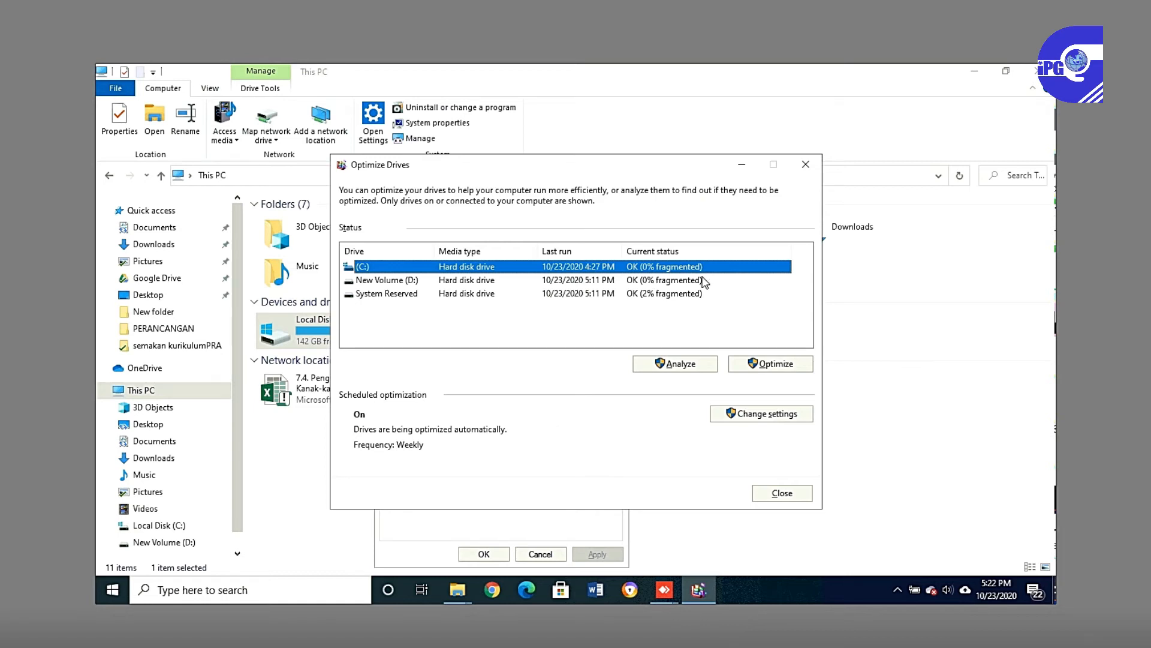
left_click(782, 493)
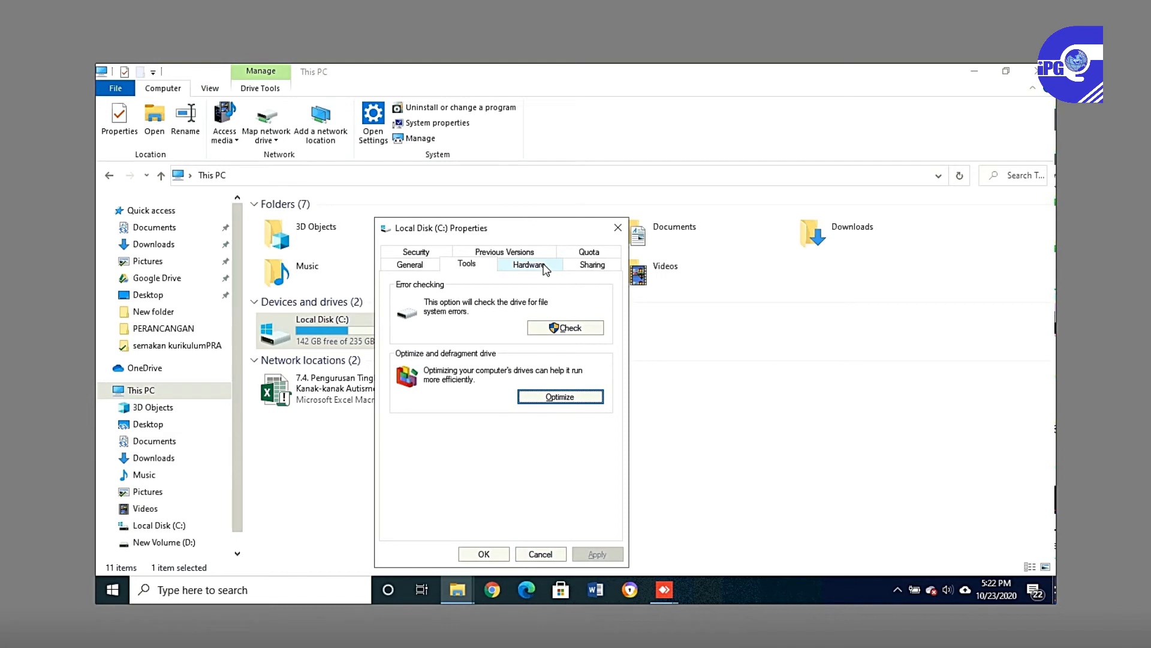
left_click(618, 228)
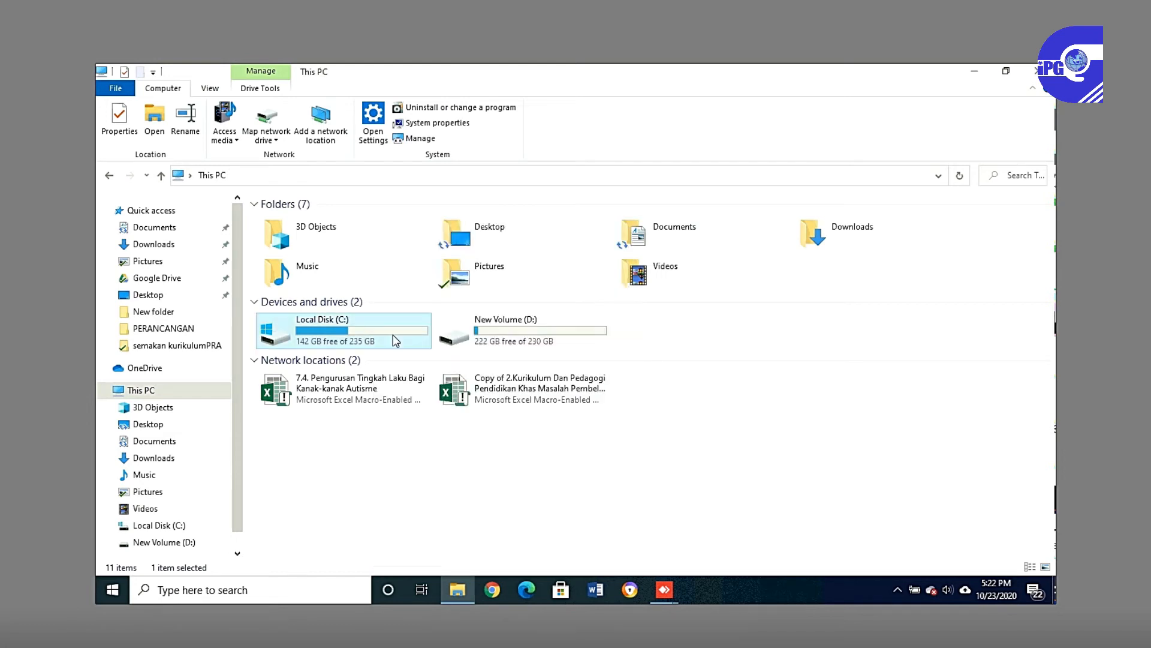
- Search Windows for "system res" and open the Create a restore point settings
mouse_move(369, 329)
left_click(222, 582)
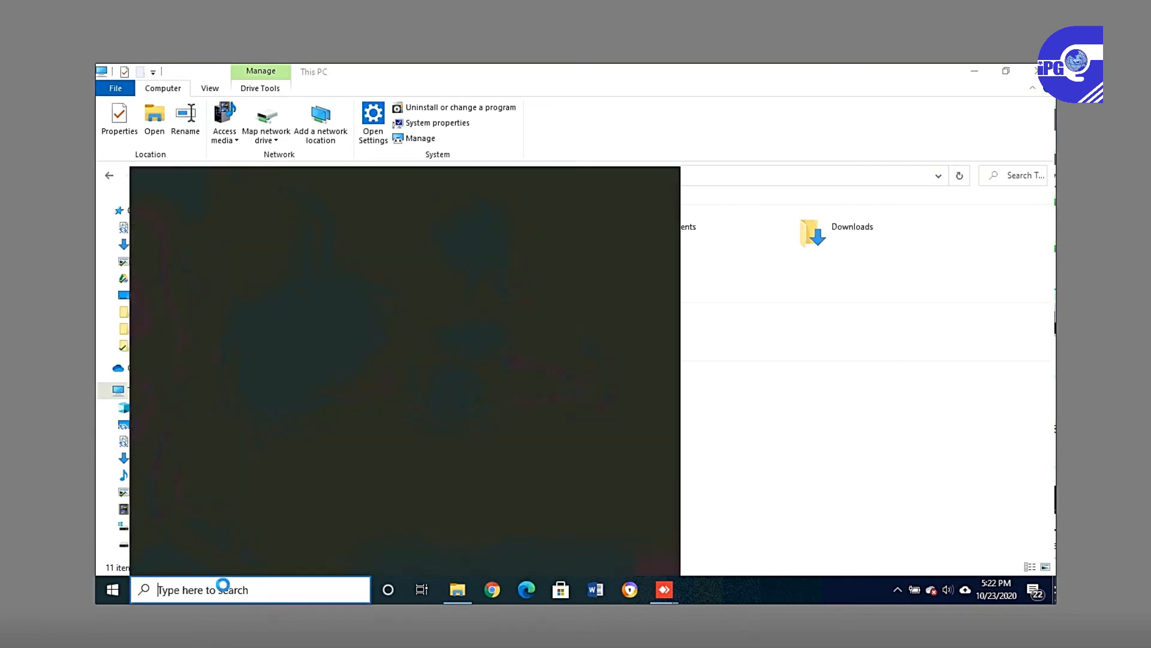
type("s")
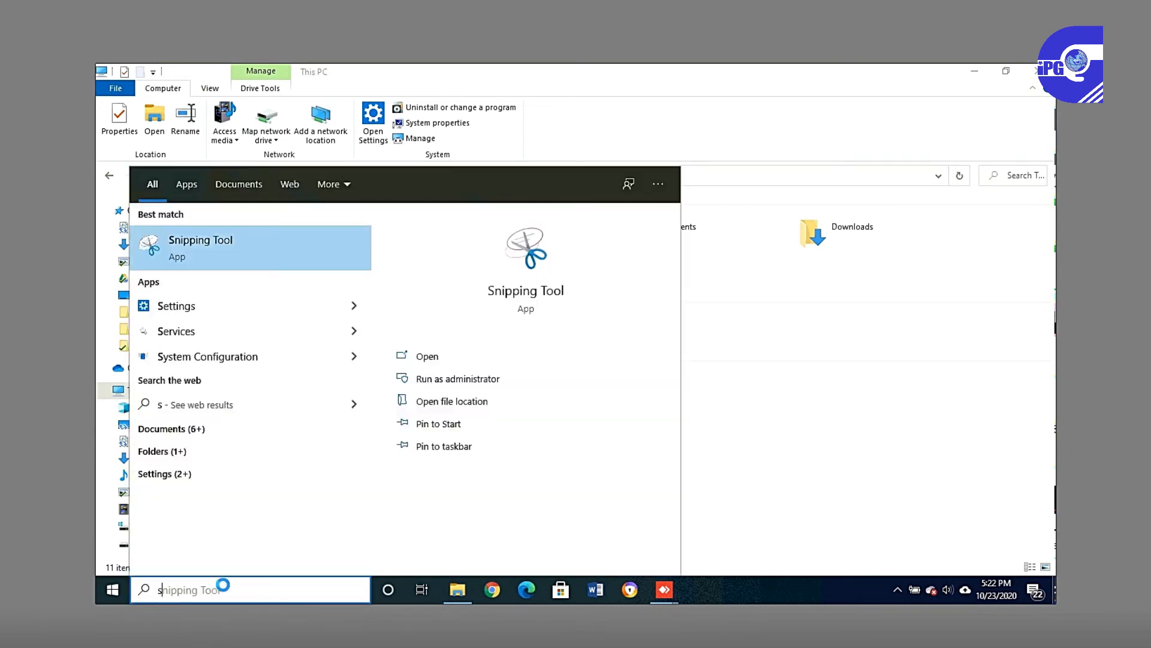
type("yste")
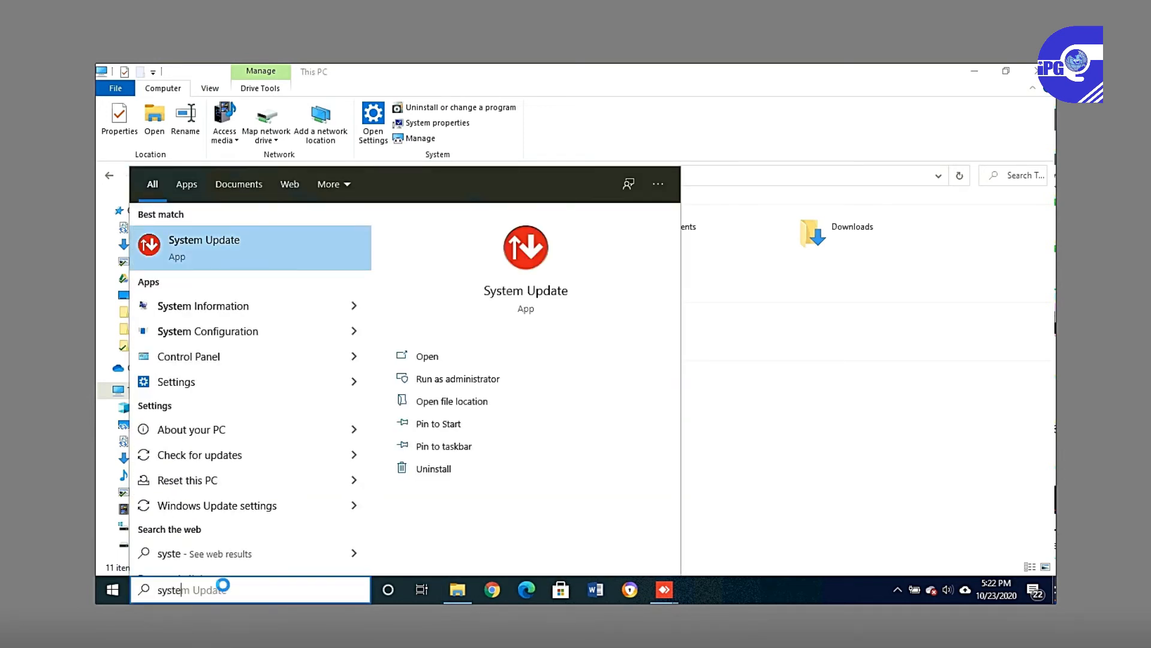
type("m ")
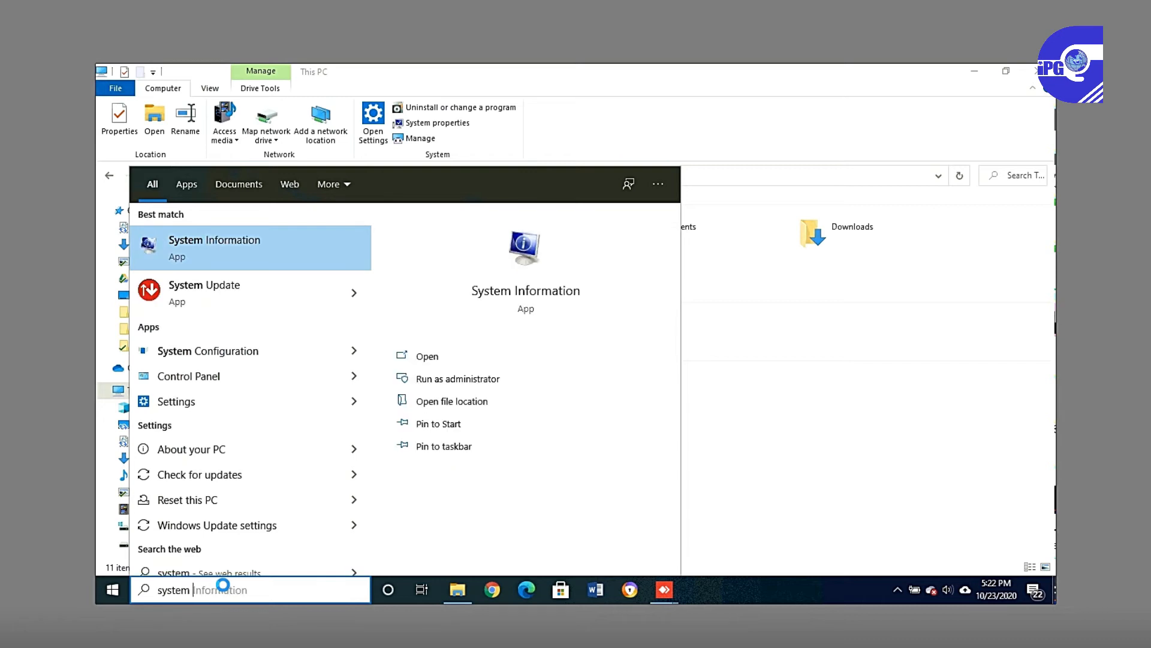
type("res")
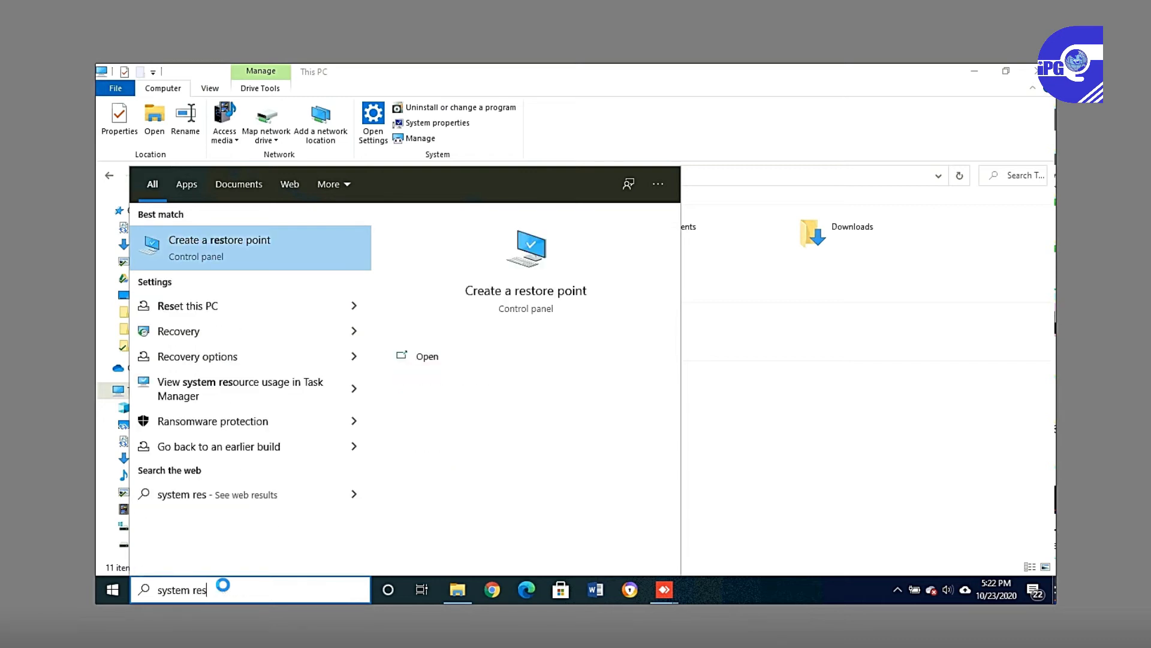
left_click(260, 242)
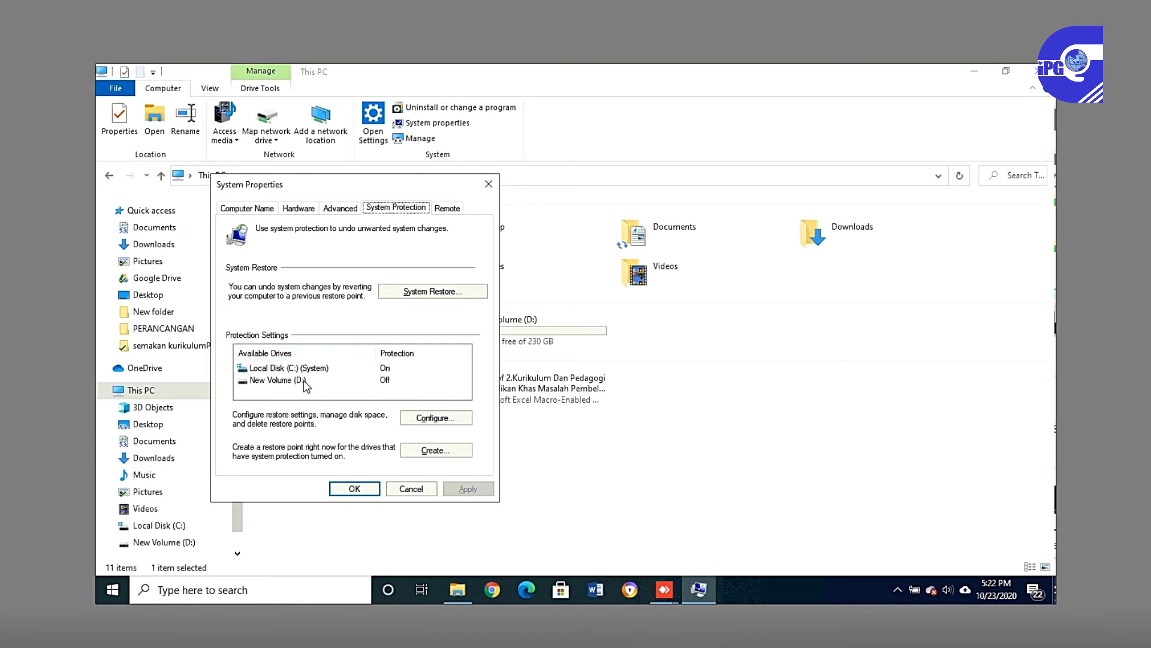
- Create a restore point described as "23102020 restore", and close the success message and the System Properties dialog
left_click(439, 451)
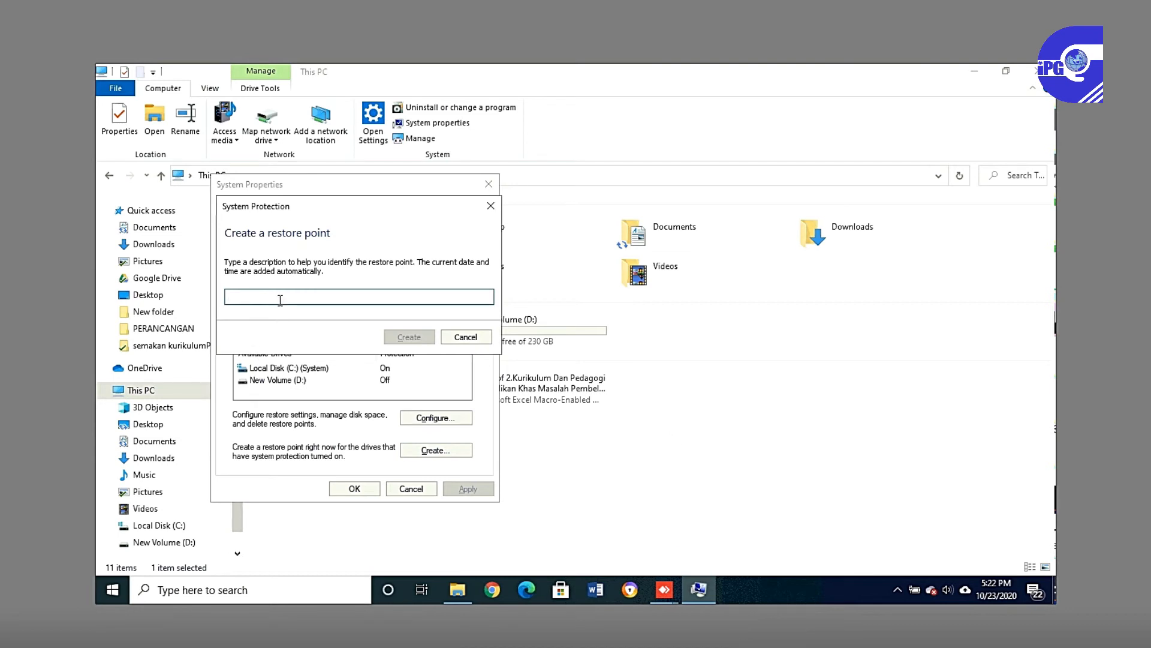
type("23")
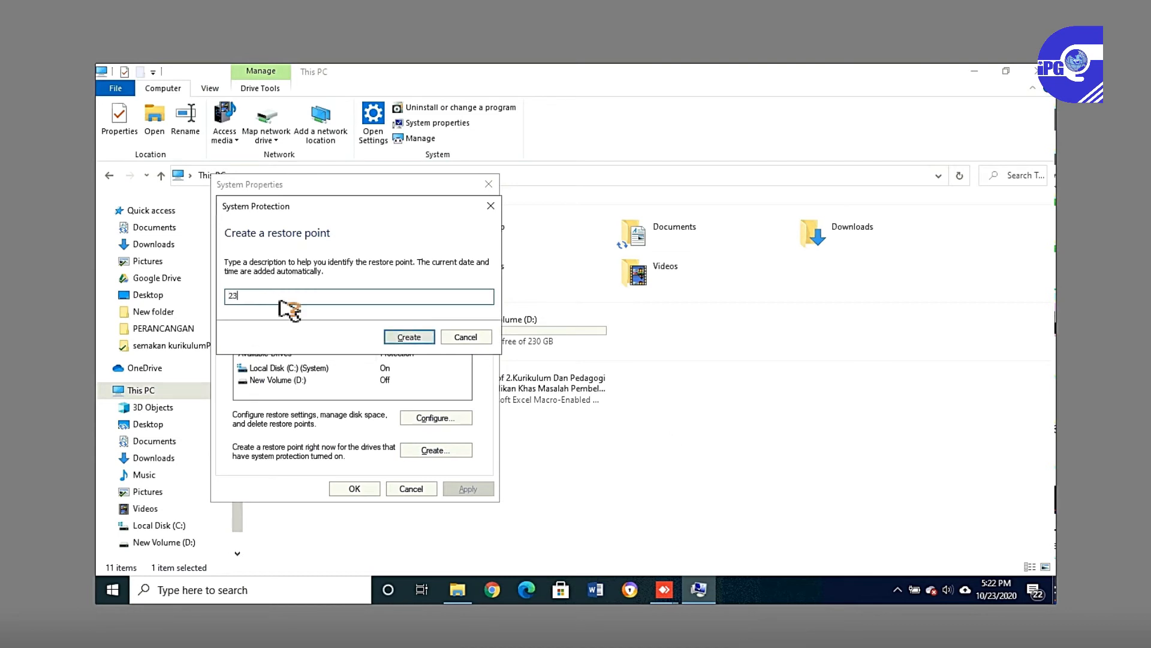
type("102020")
type("restore")
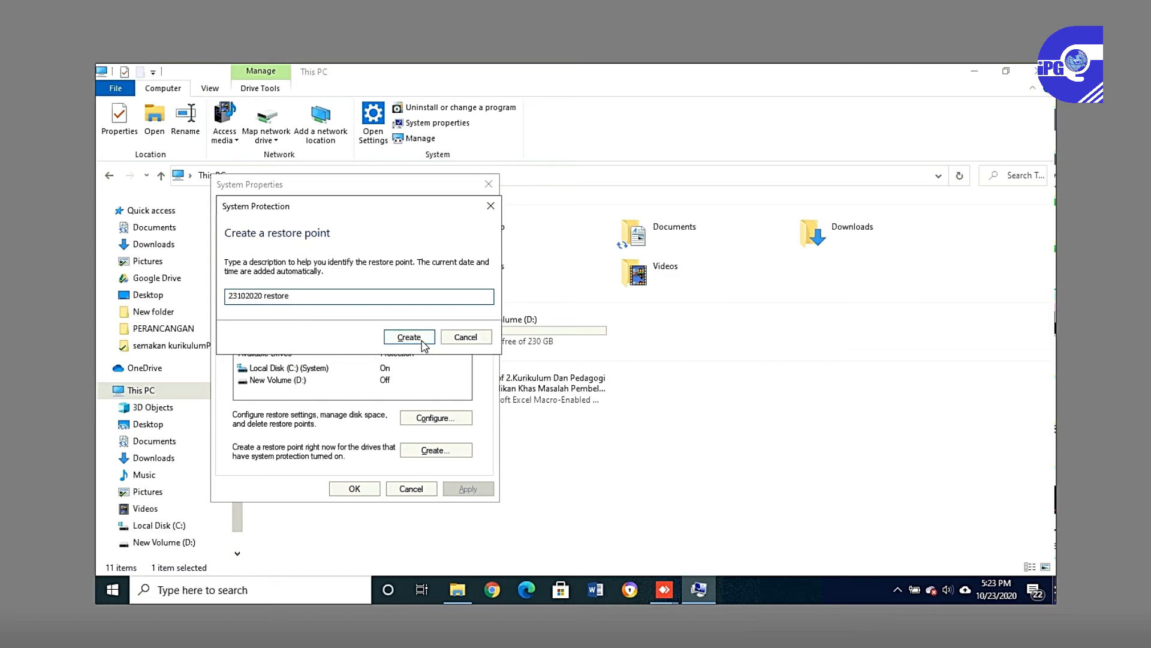
left_click(421, 339)
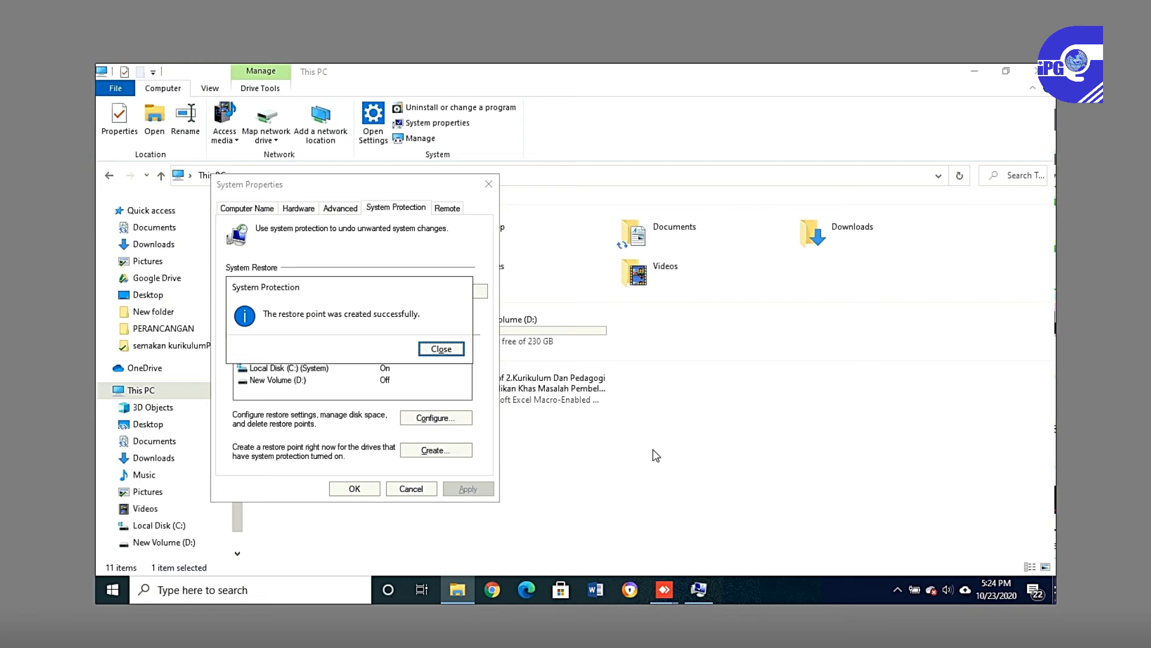
left_click(439, 351)
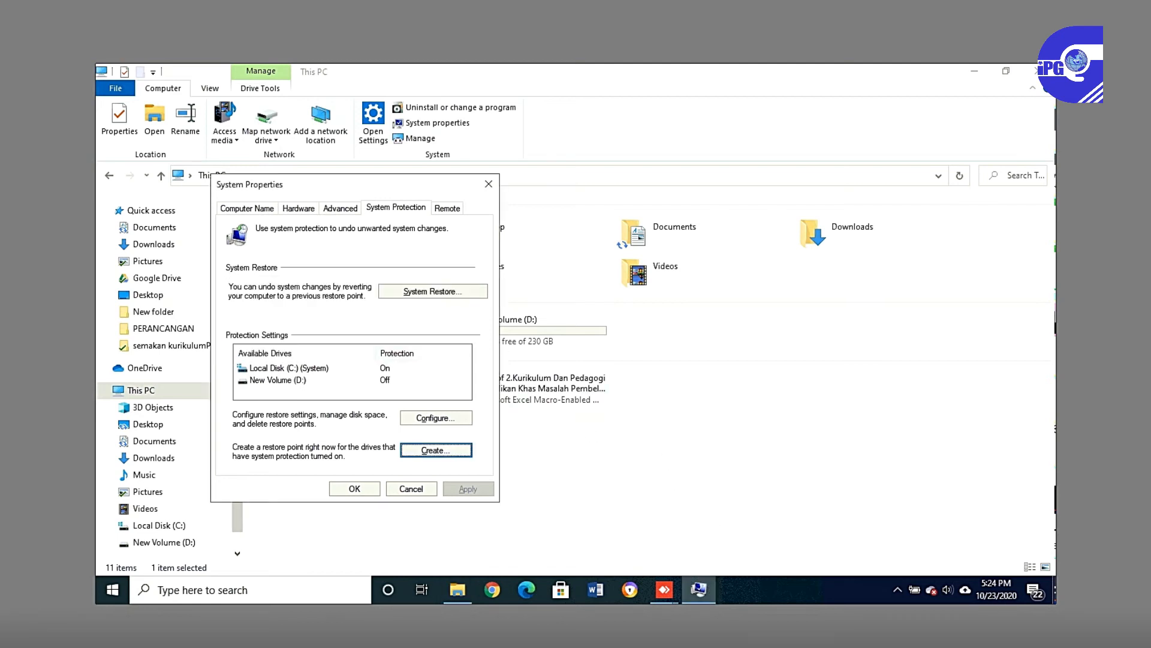
left_click(354, 489)
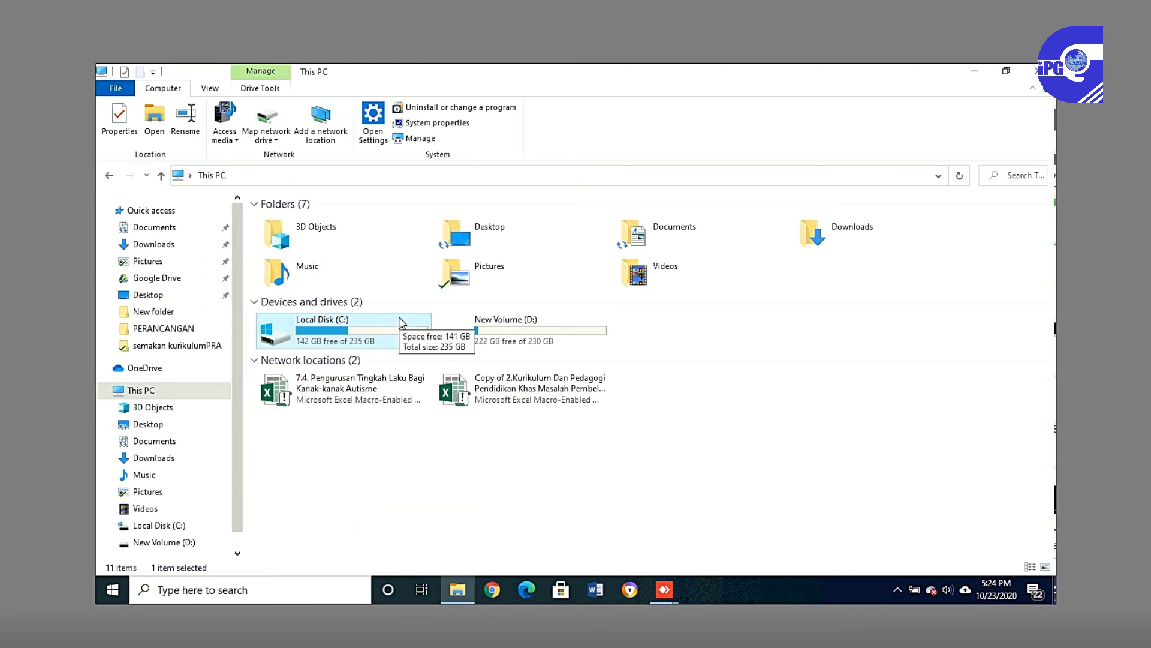
- Search Windows for "windows", view the Windows Update settings and close the Settings window
left_click(286, 590)
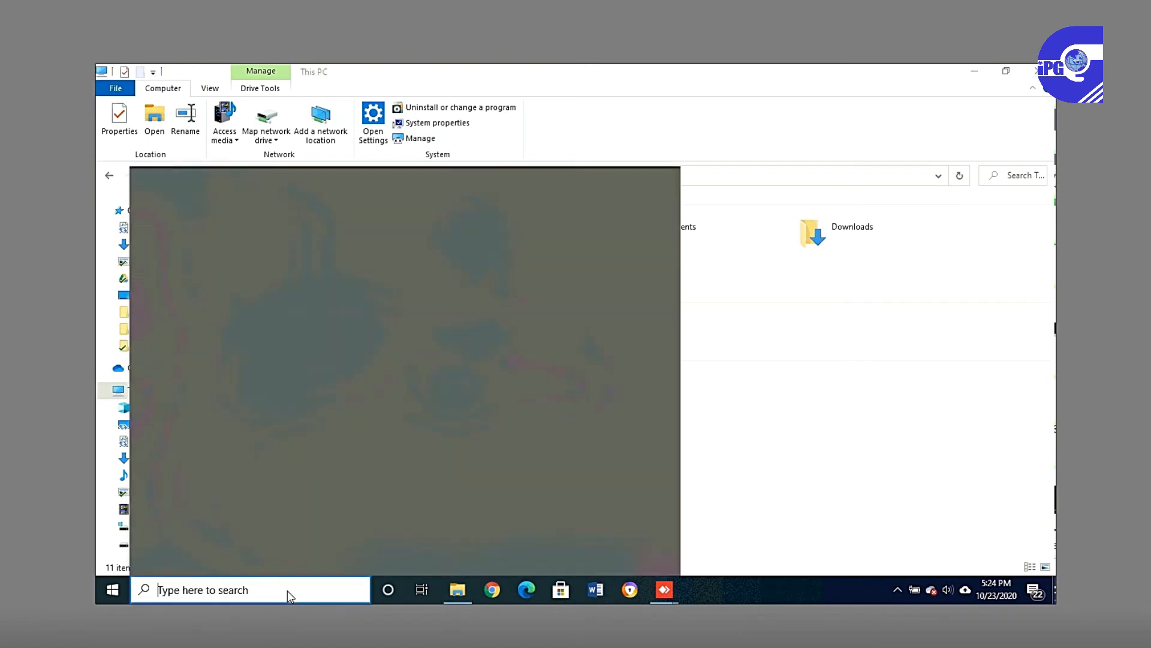
type("wi")
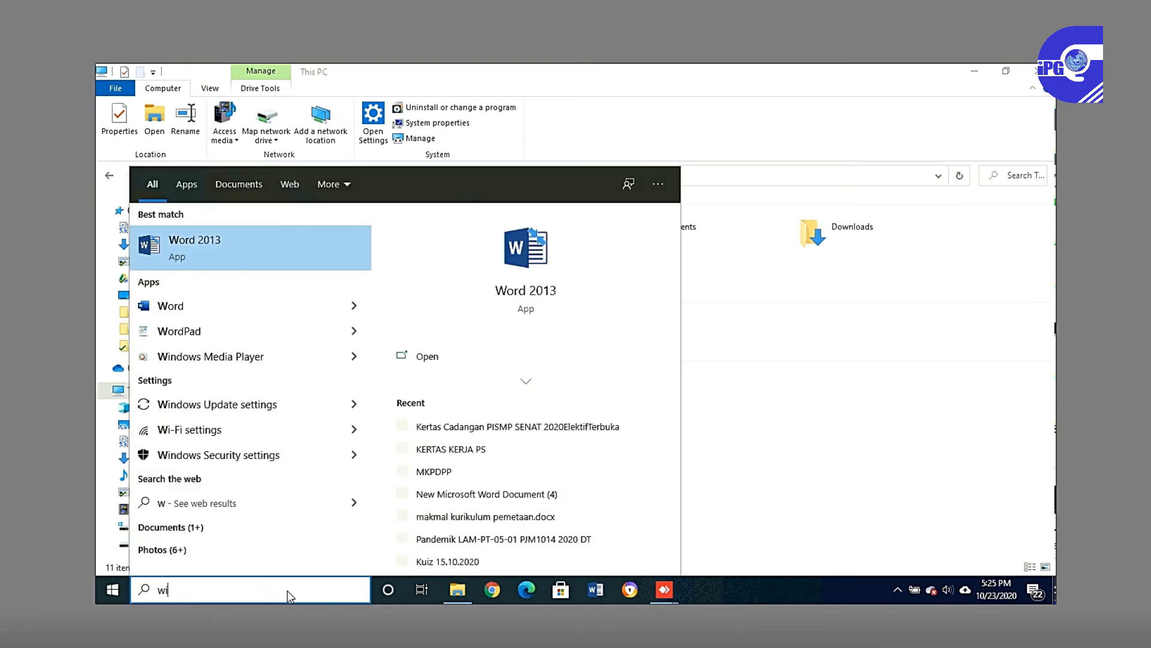
type("ndo")
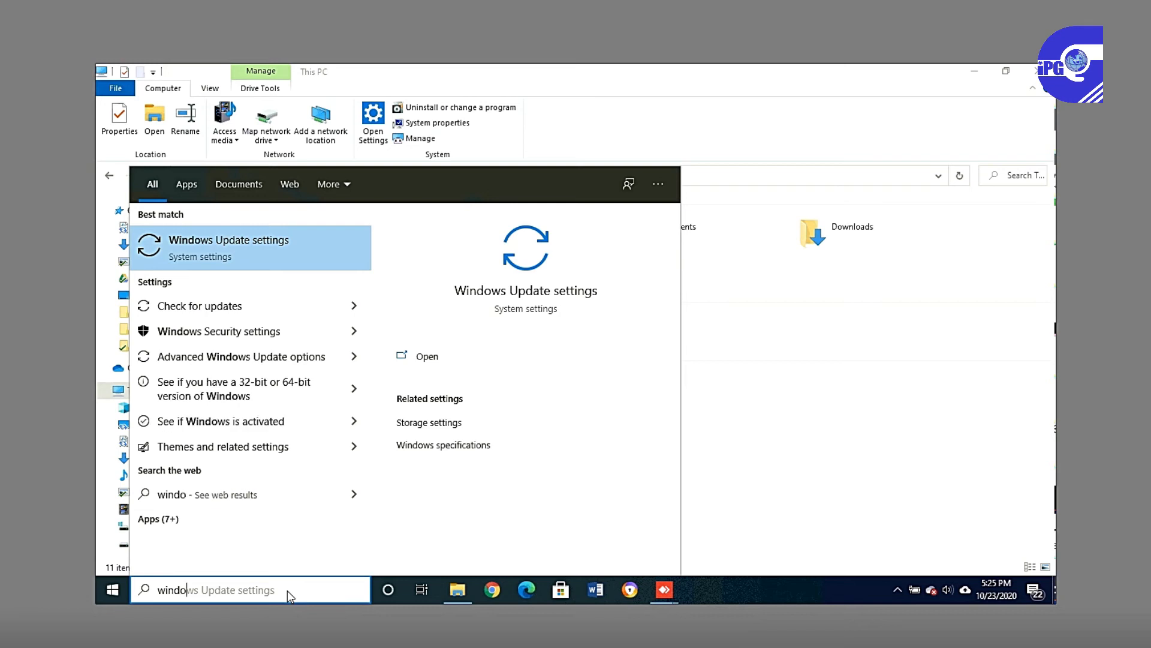
type("ws")
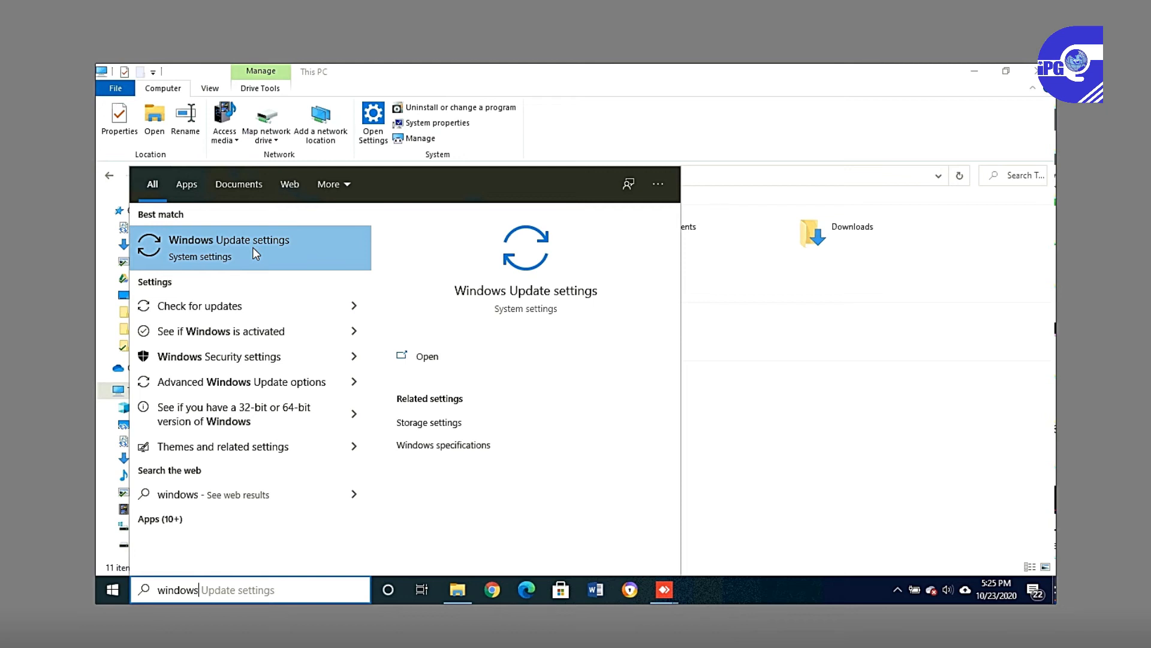
left_click(462, 444)
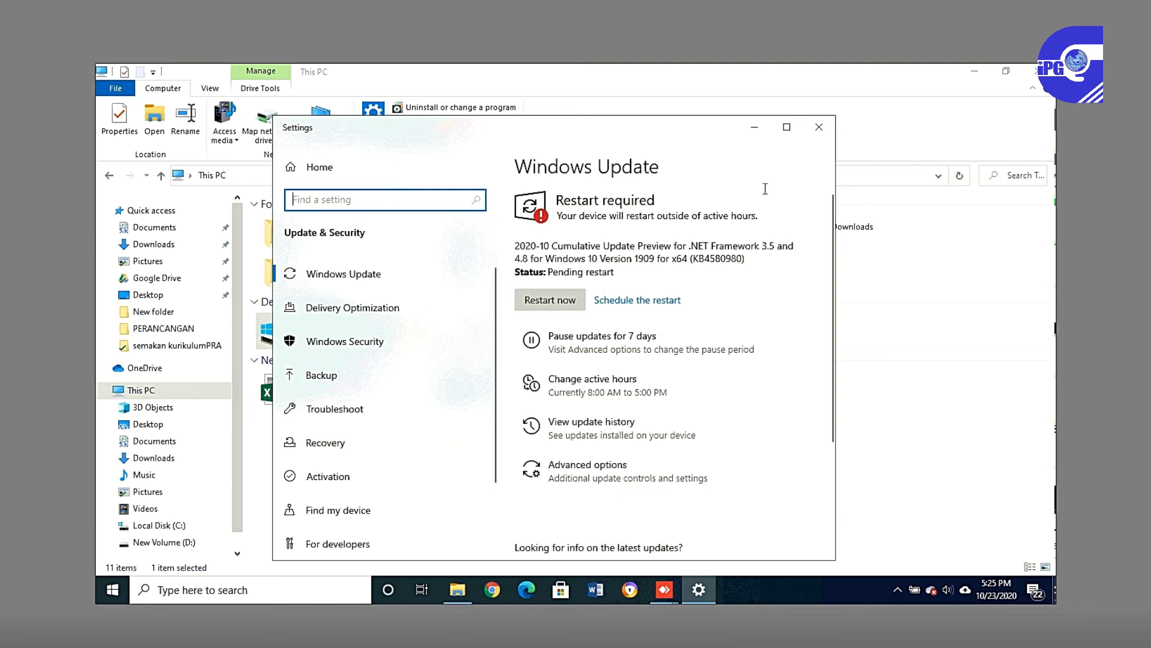
left_click(832, 130)
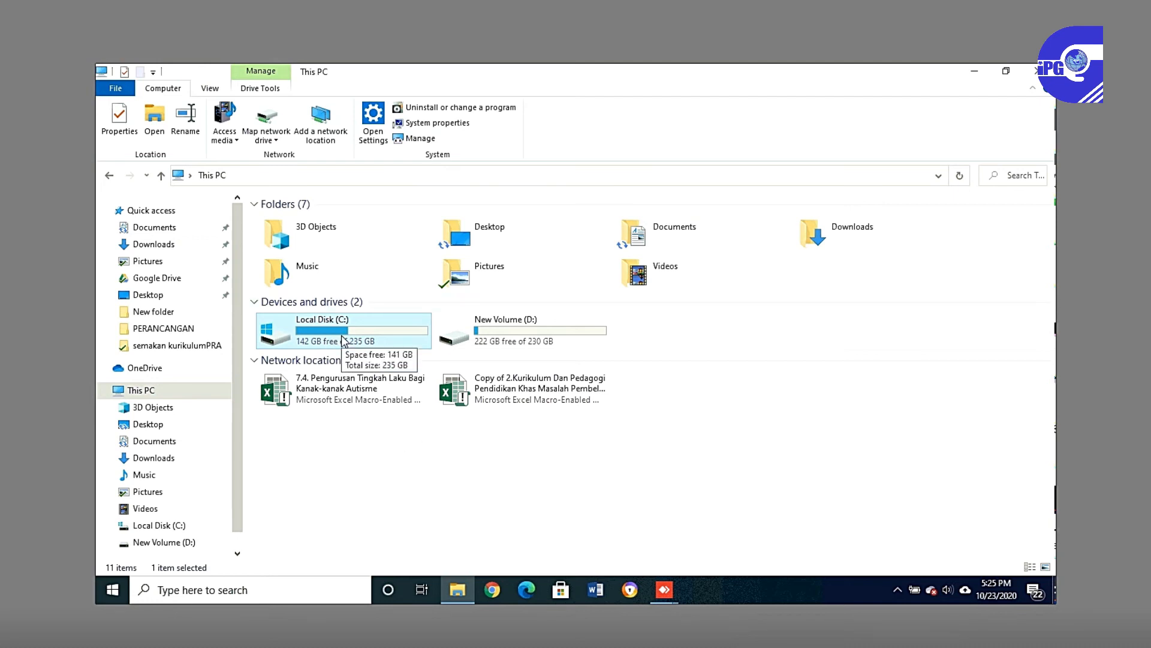
- Search Windows for "control" and go through Control Panel to the Programs and Features list
left_click(240, 591)
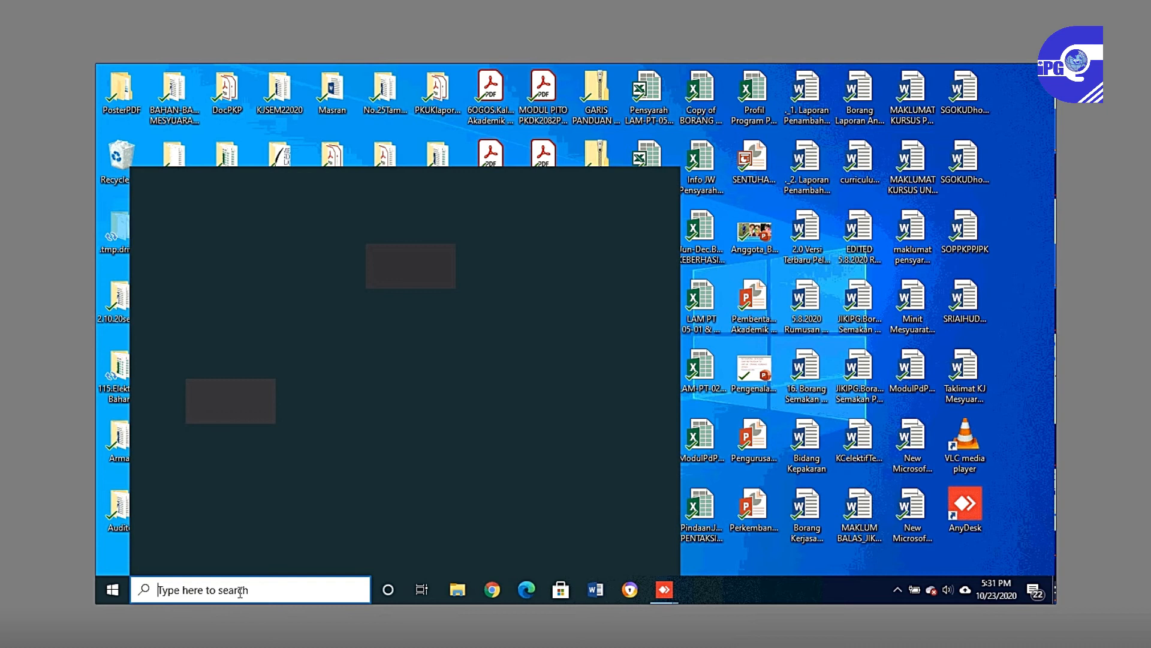
type("control")
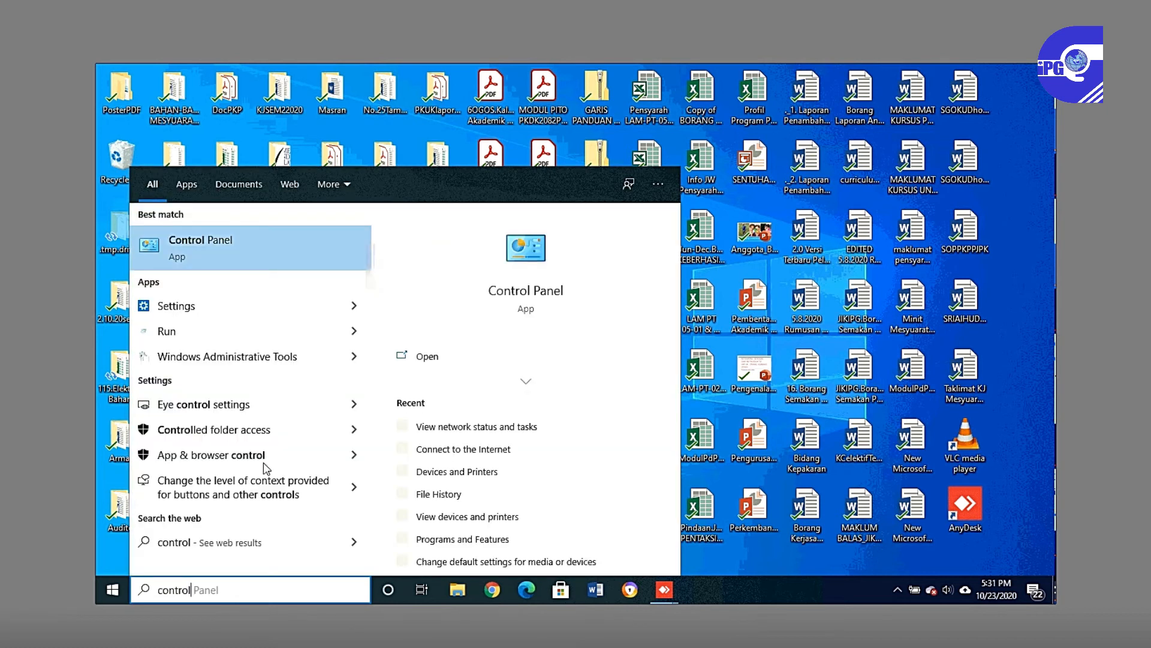
left_click(202, 239)
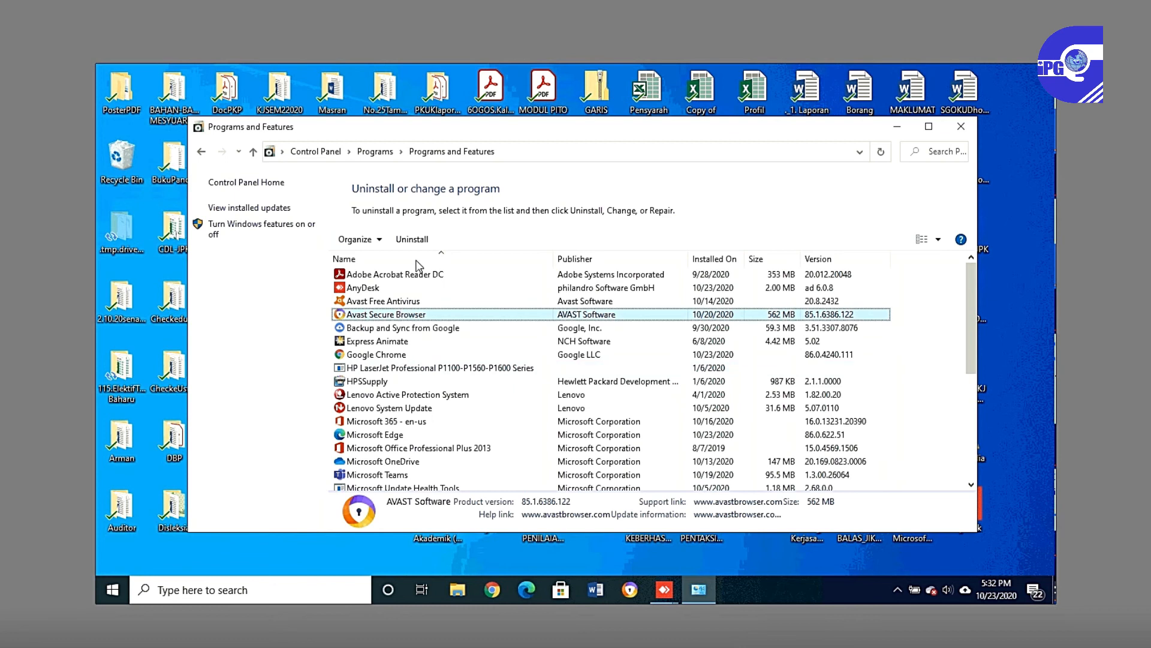
- Start uninstalling Avast Secure Browser together with its browsing data, allowing the system change and moving the setup window aside
left_click(419, 241)
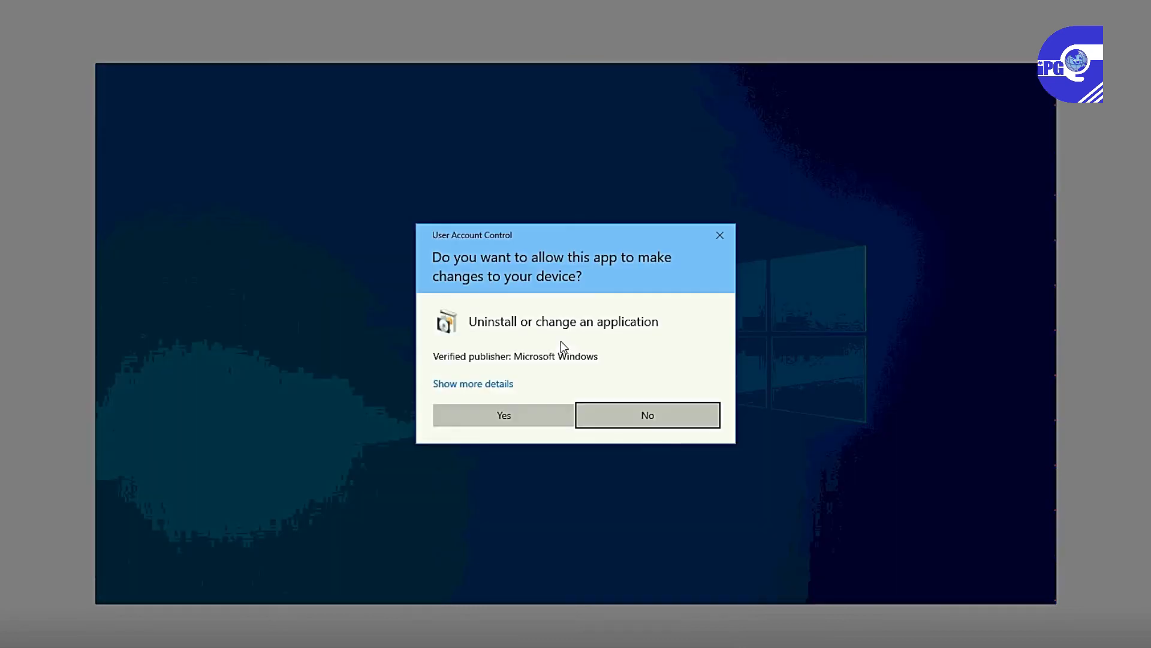
left_click(499, 420)
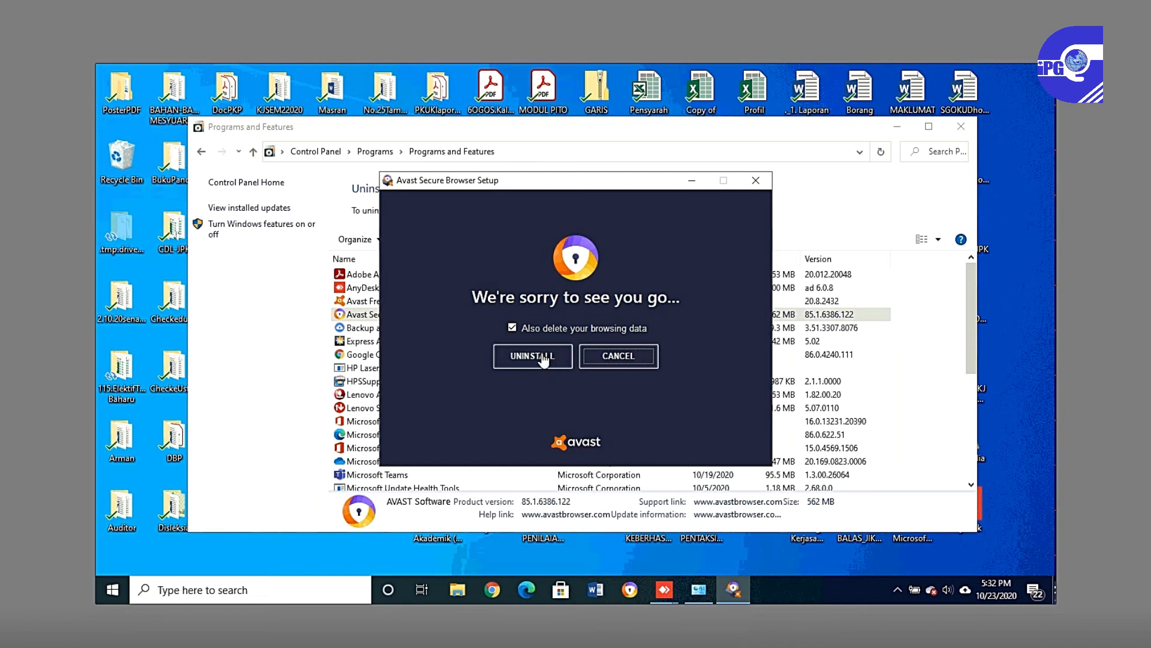
left_click_drag(585, 179, 680, 183)
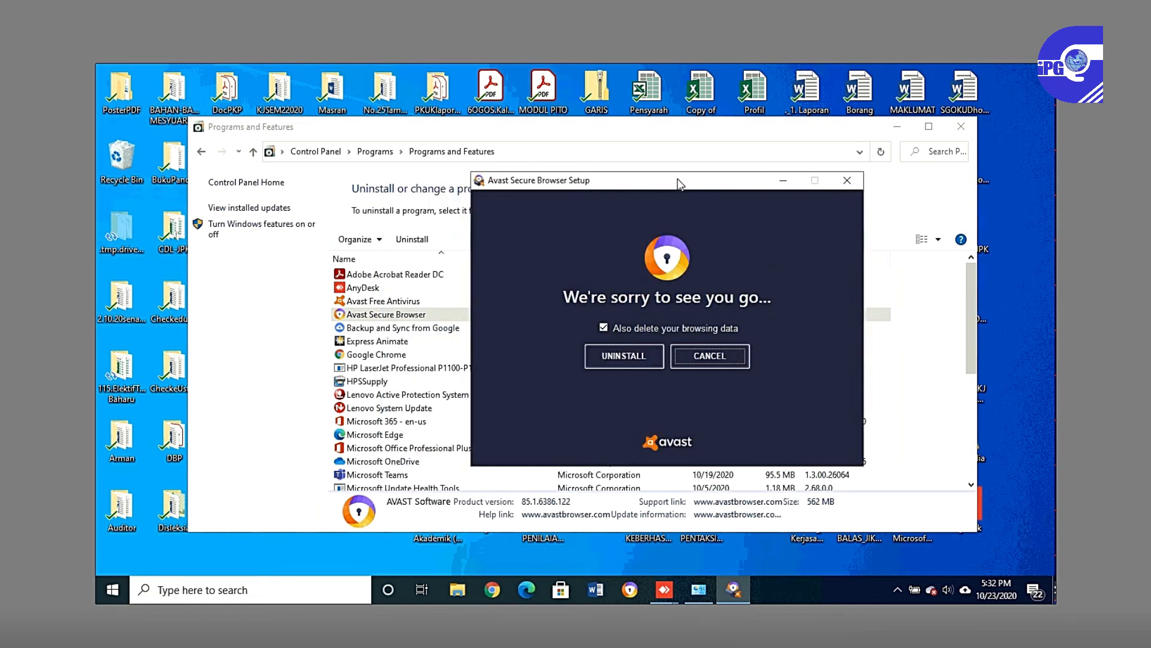
left_click(627, 357)
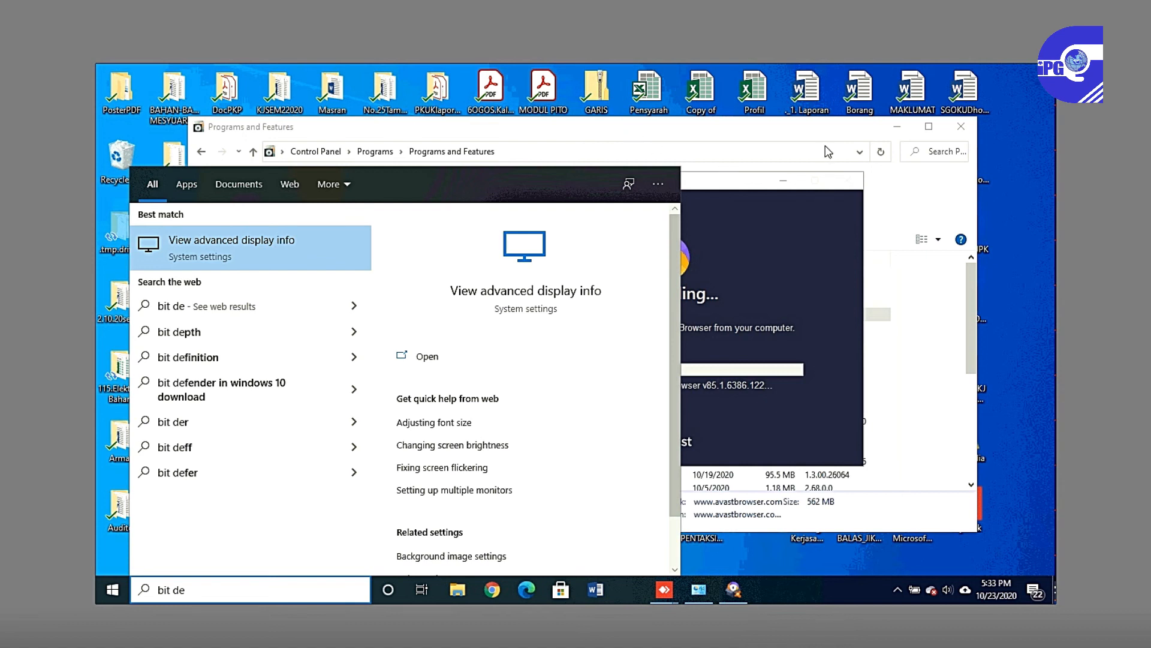
- Look through the installed programs during the uninstall, and return to the Avast Secure Browser setup to accept its feedback request
left_click(699, 590)
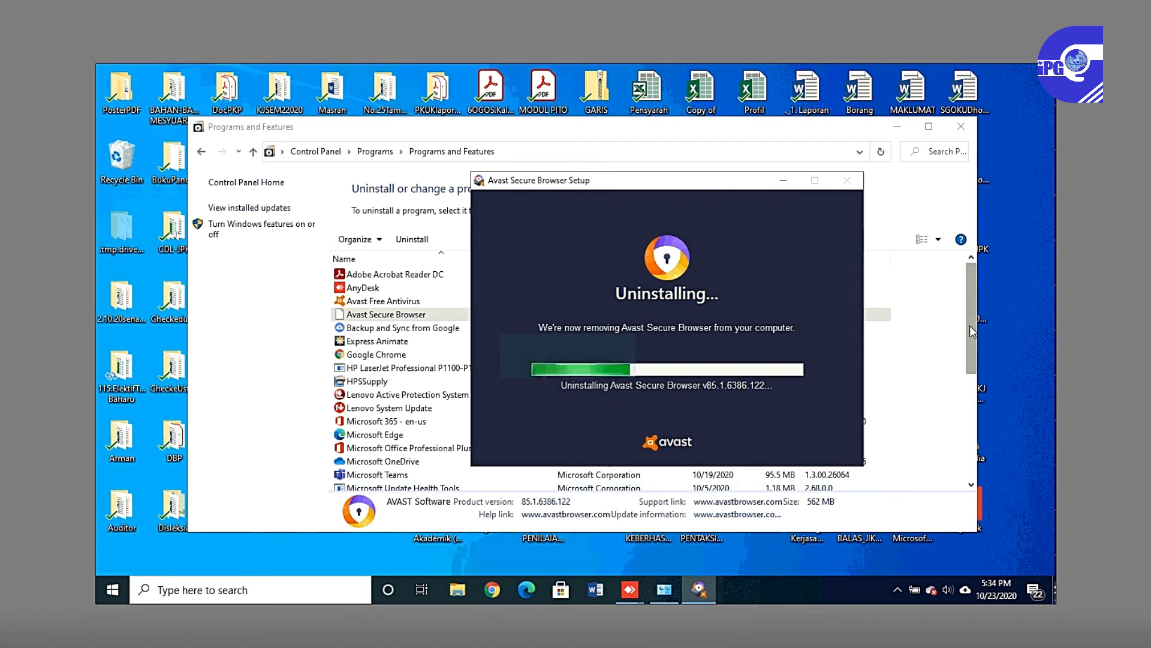
left_click_drag(970, 325, 969, 362)
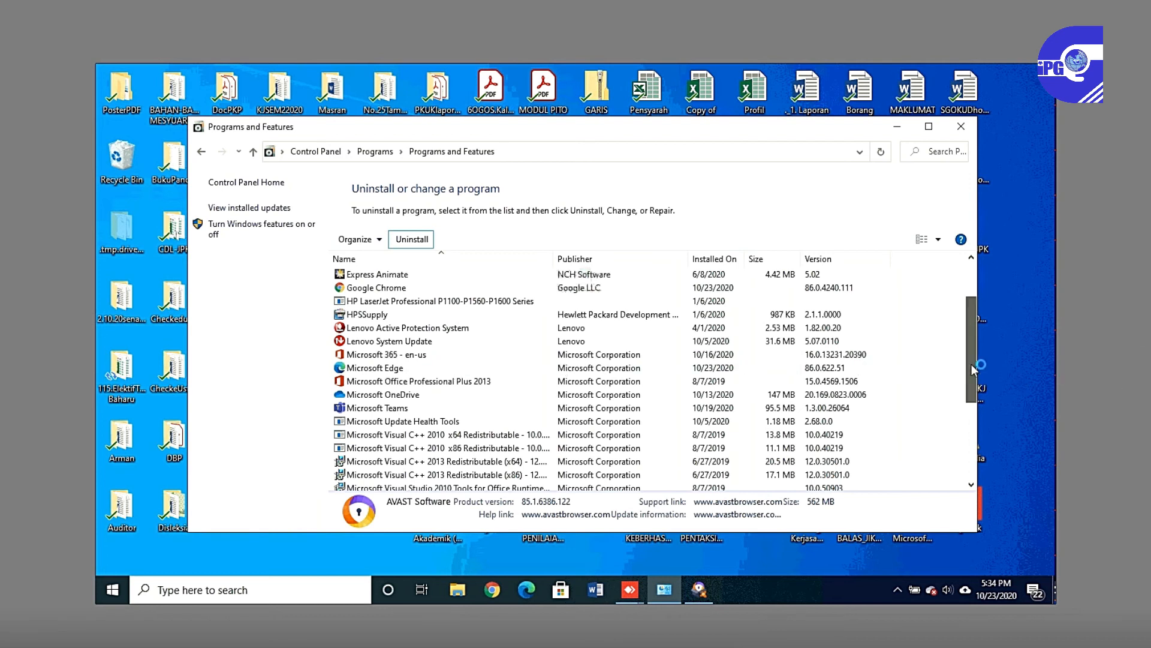
scroll(971, 364, "up", 2)
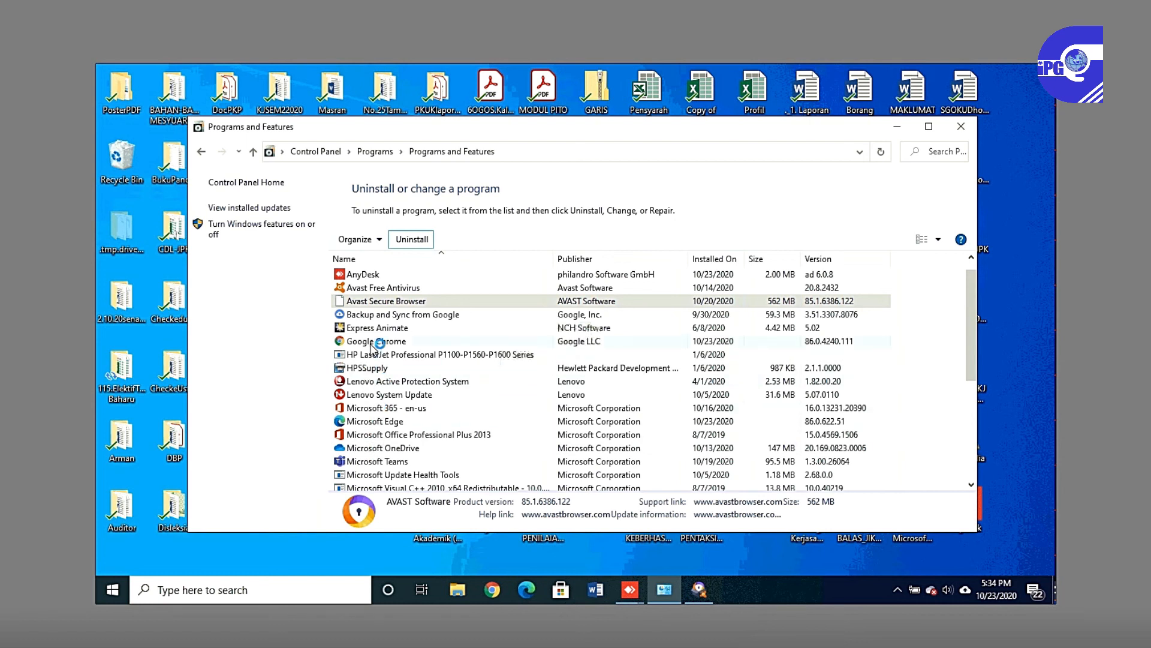
left_click(401, 302)
mouse_move(705, 592)
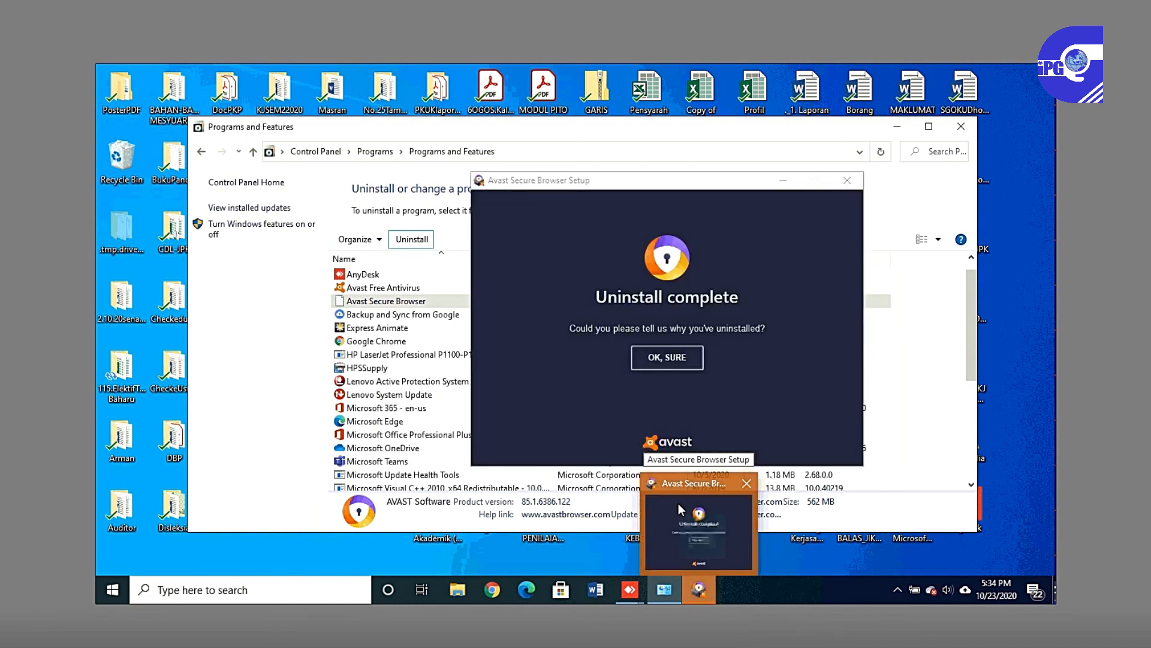
left_click(698, 360)
left_click(700, 363)
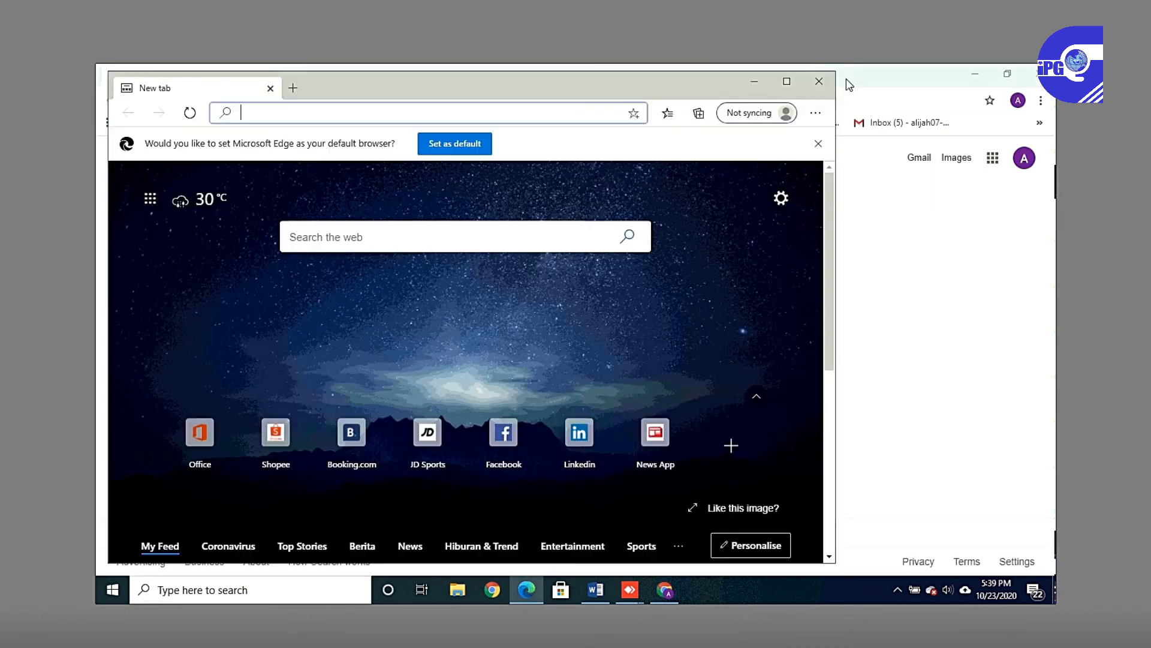
- Close the open browser windows and Word, and open File Explorer
left_click(816, 80)
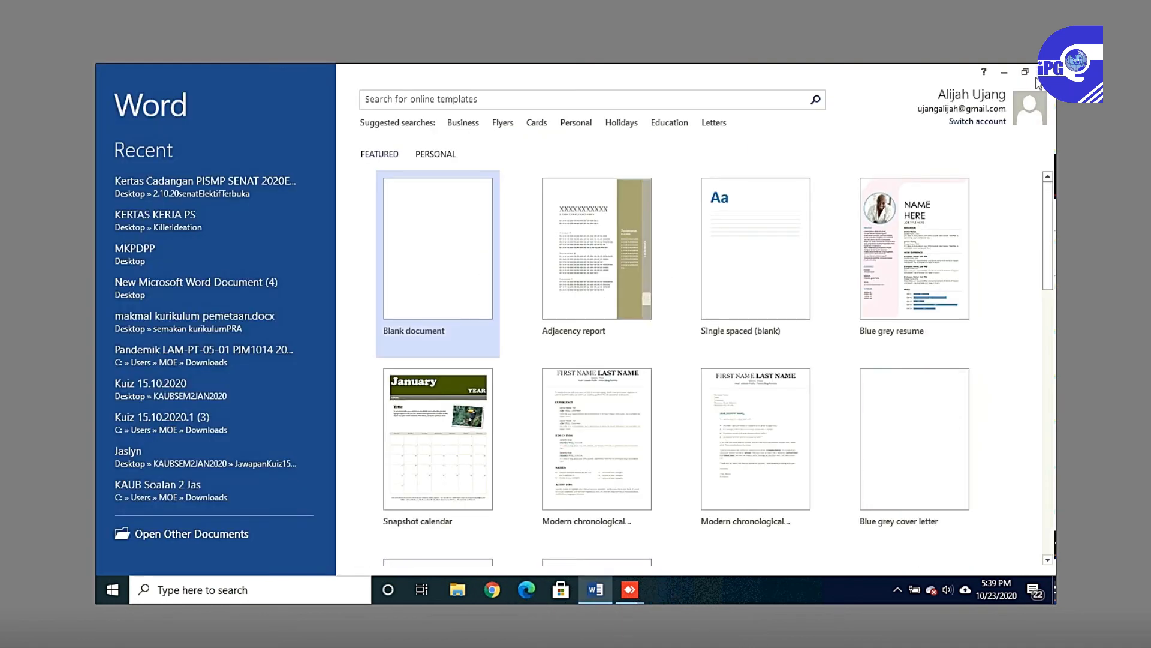
left_click(1045, 72)
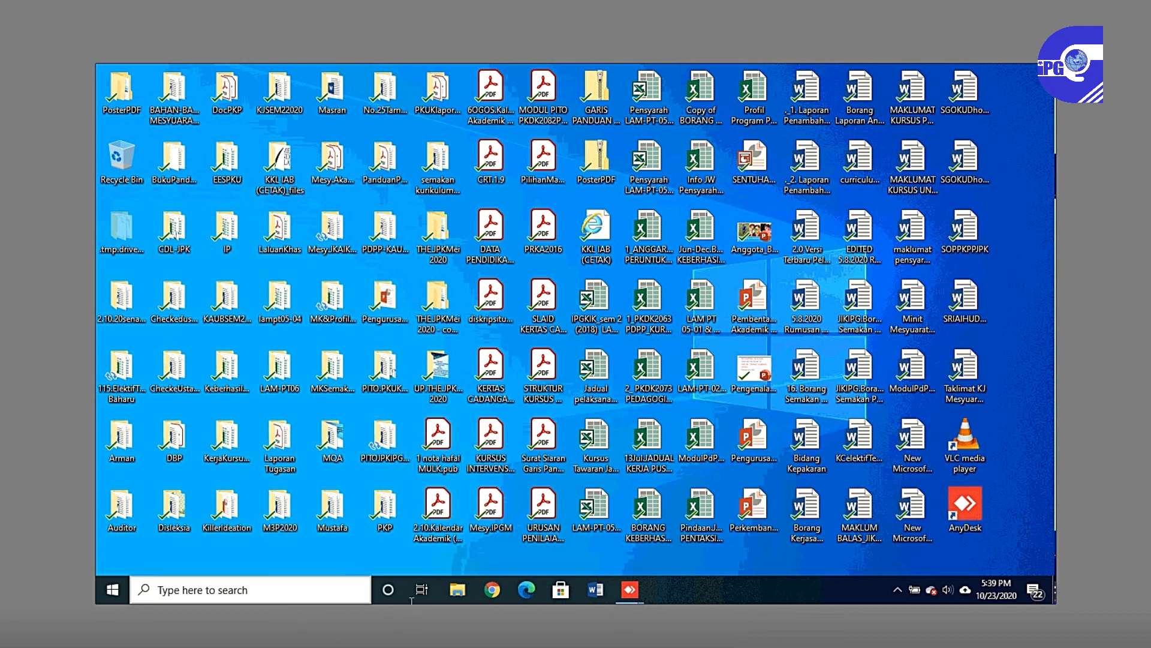
left_click(459, 589)
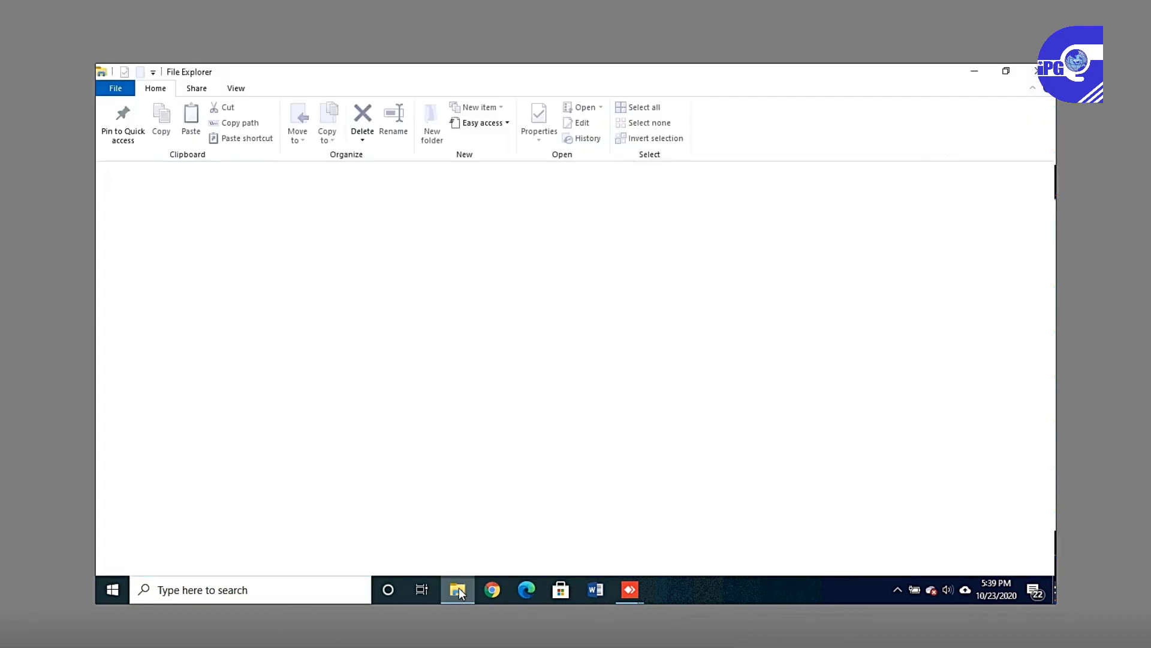